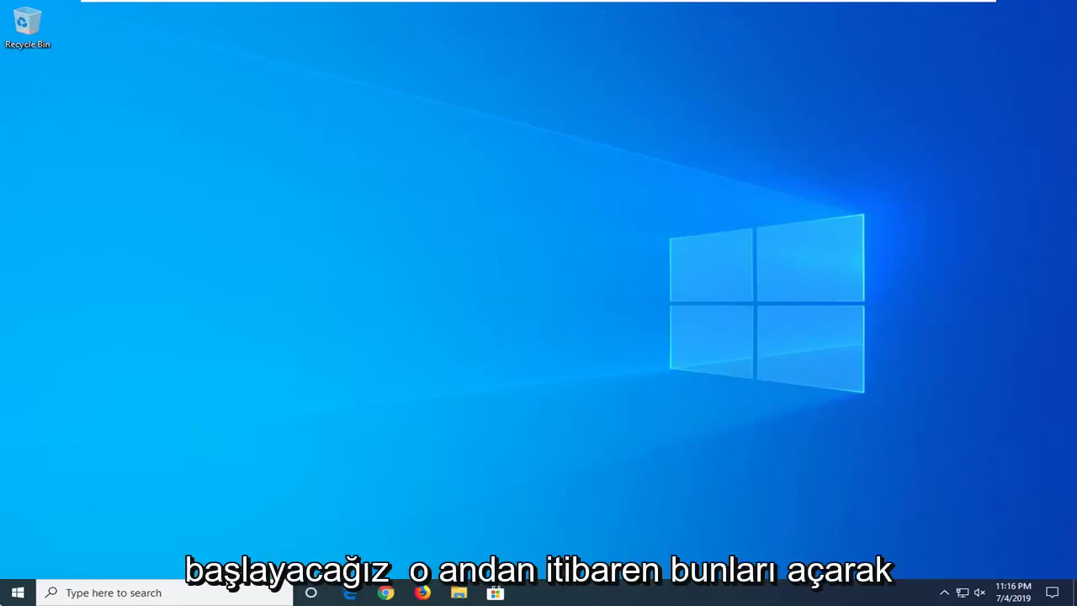
Search the Start menu for 'services' and launch the Services app
left_click(12, 596)
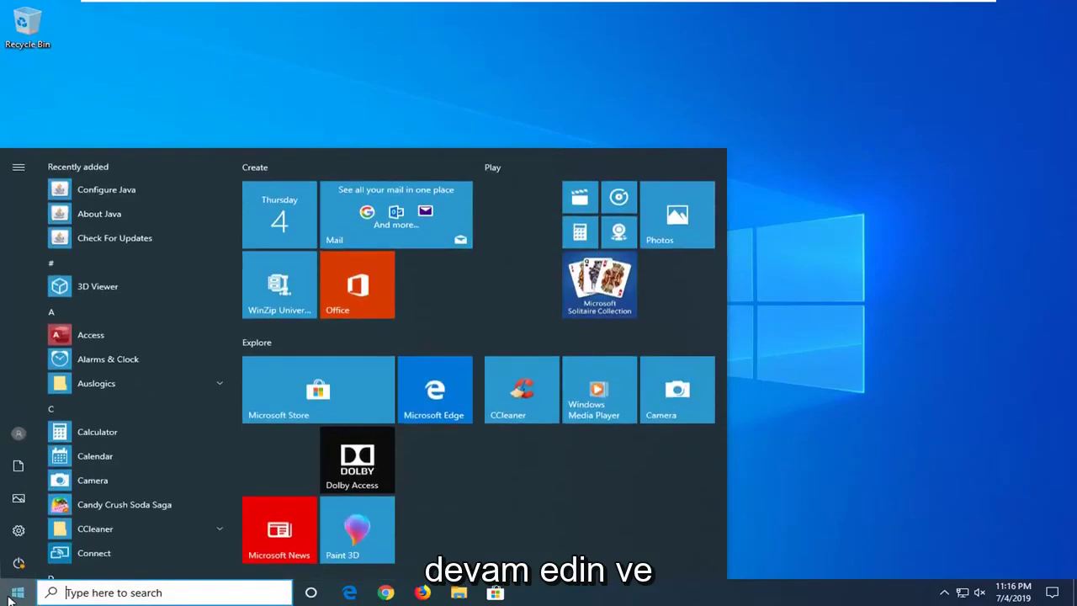
type("services")
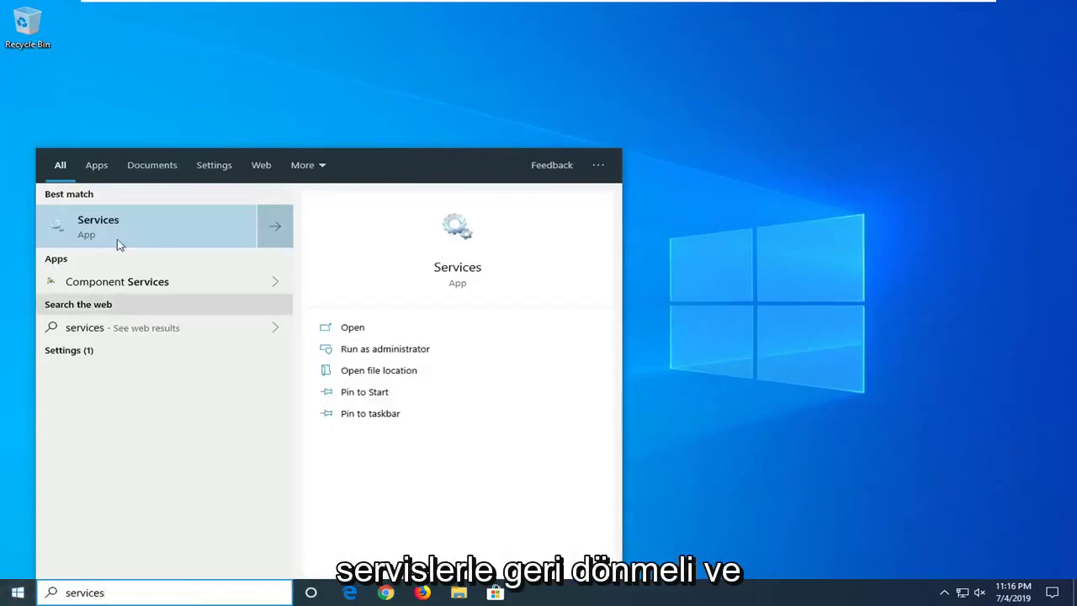
left_click(114, 229)
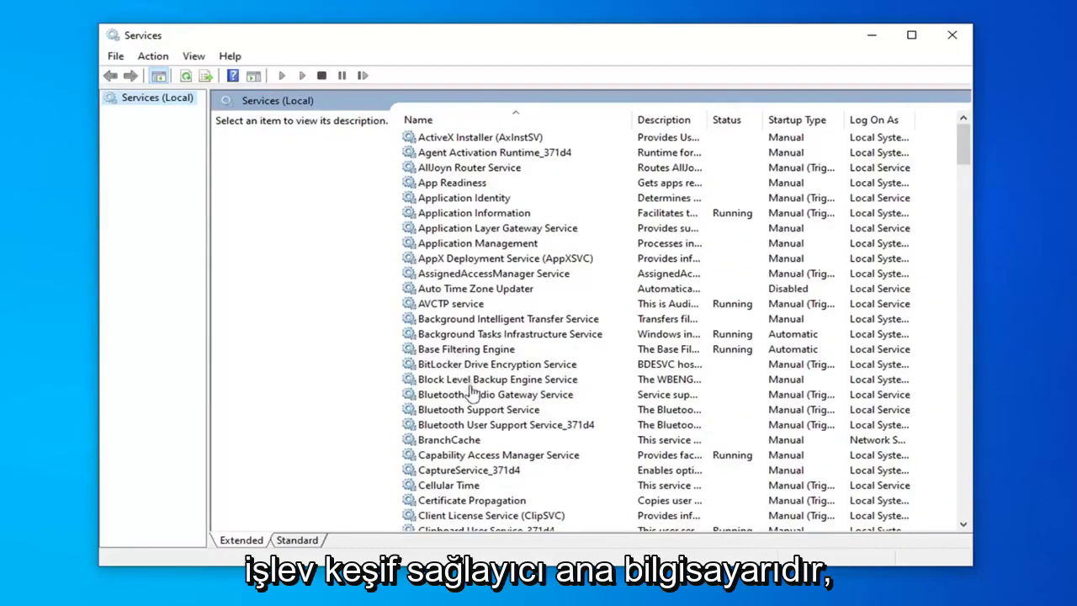
Set Function Discovery Provider Host's startup type to Automatic, apply, and start the service
left_click(480, 371)
scroll(480, 376, "down", 17)
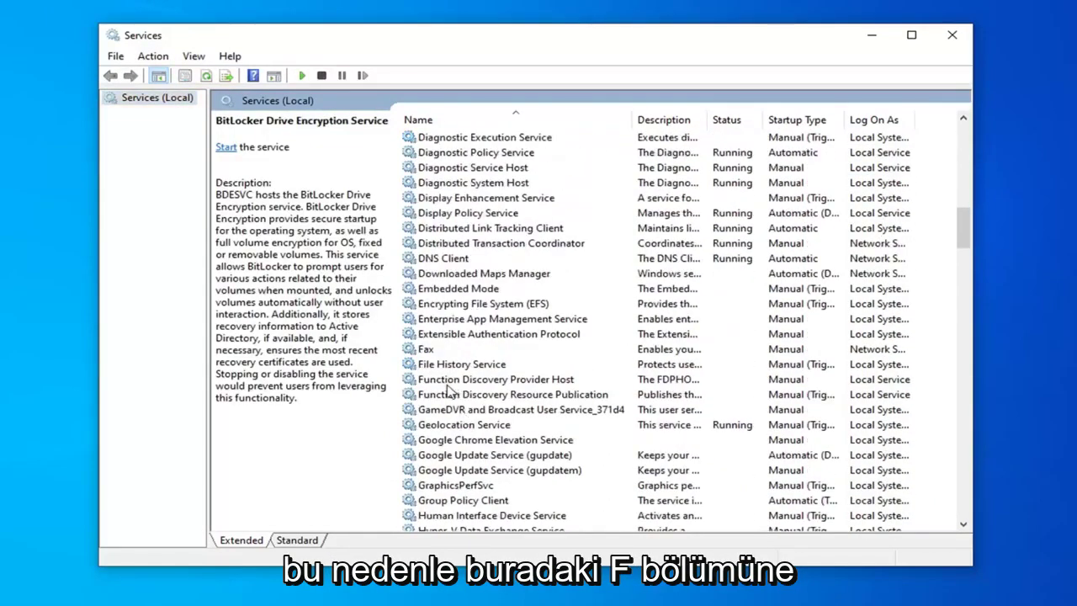
left_click(448, 383)
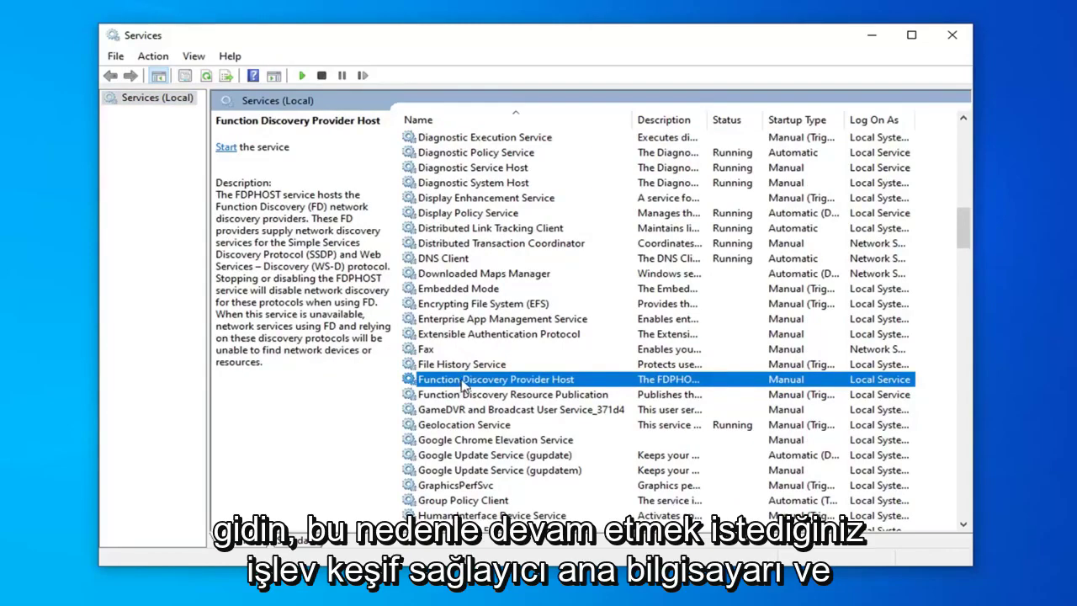
double_click(462, 382)
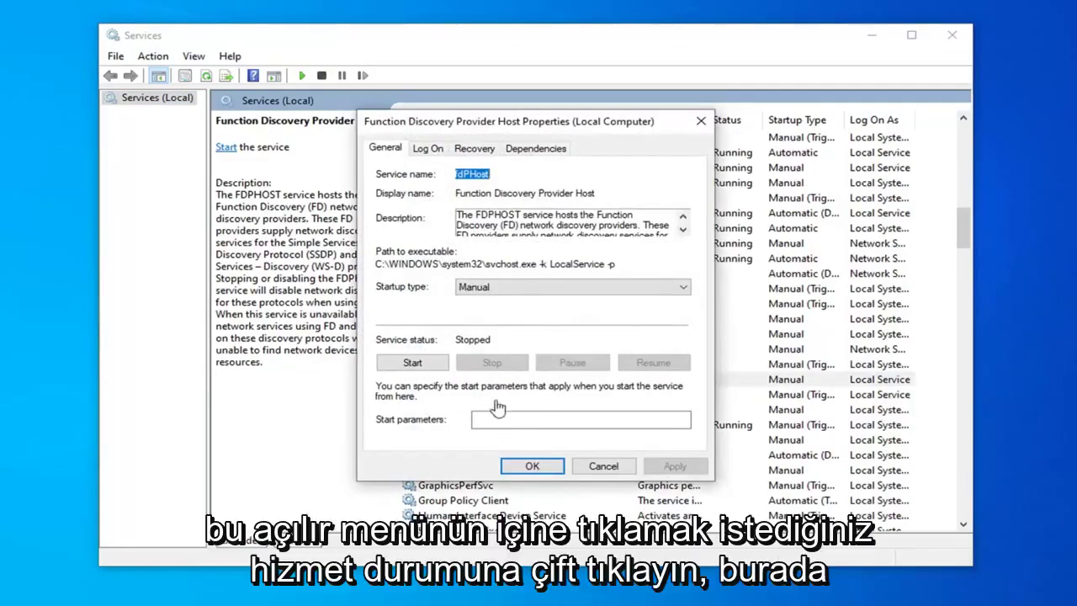
left_click(499, 289)
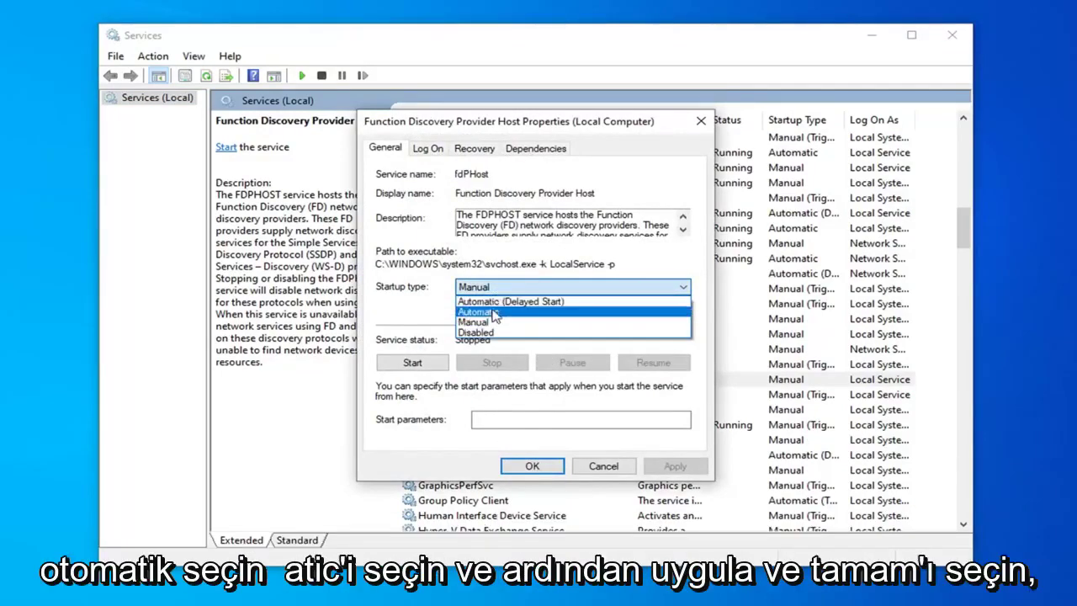
left_click(492, 311)
left_click(676, 467)
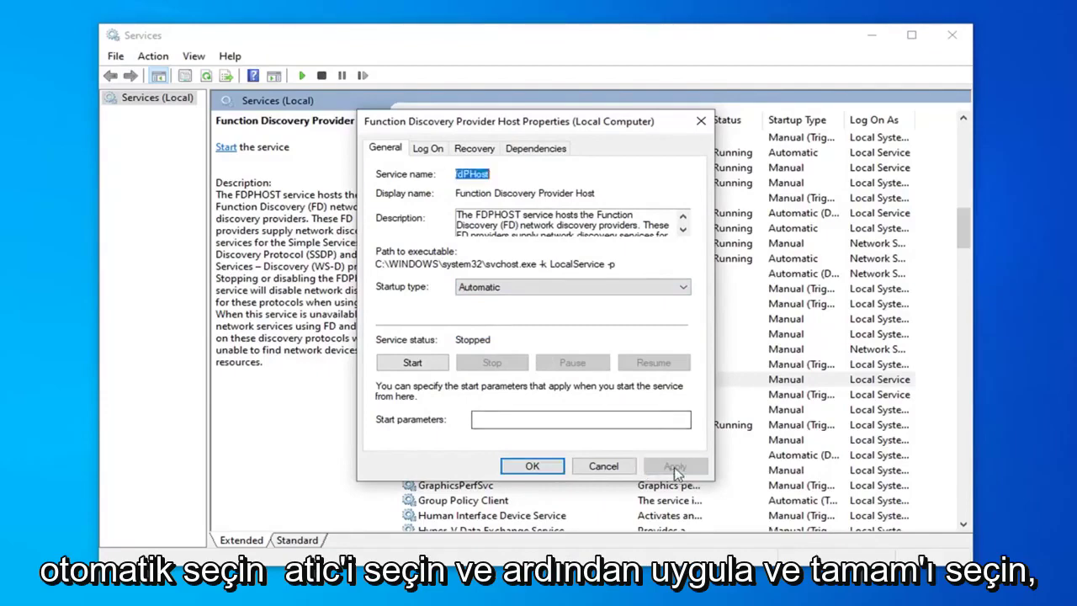
left_click(532, 466)
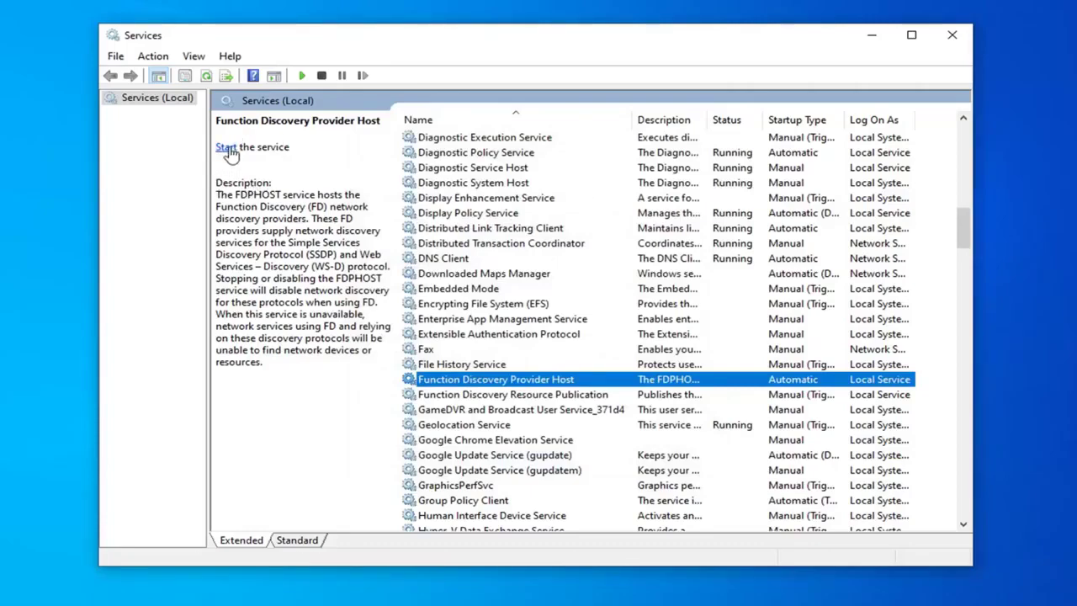
left_click(225, 148)
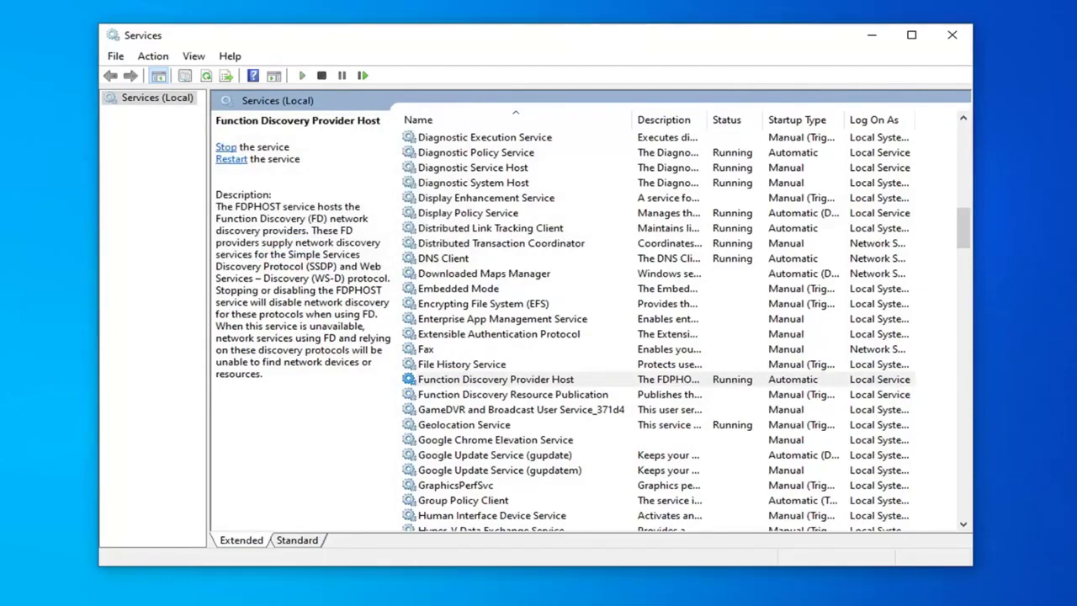
Change Function Discovery Resource Publication's startup type to Automatic and apply it
left_click(545, 397)
double_click(546, 396)
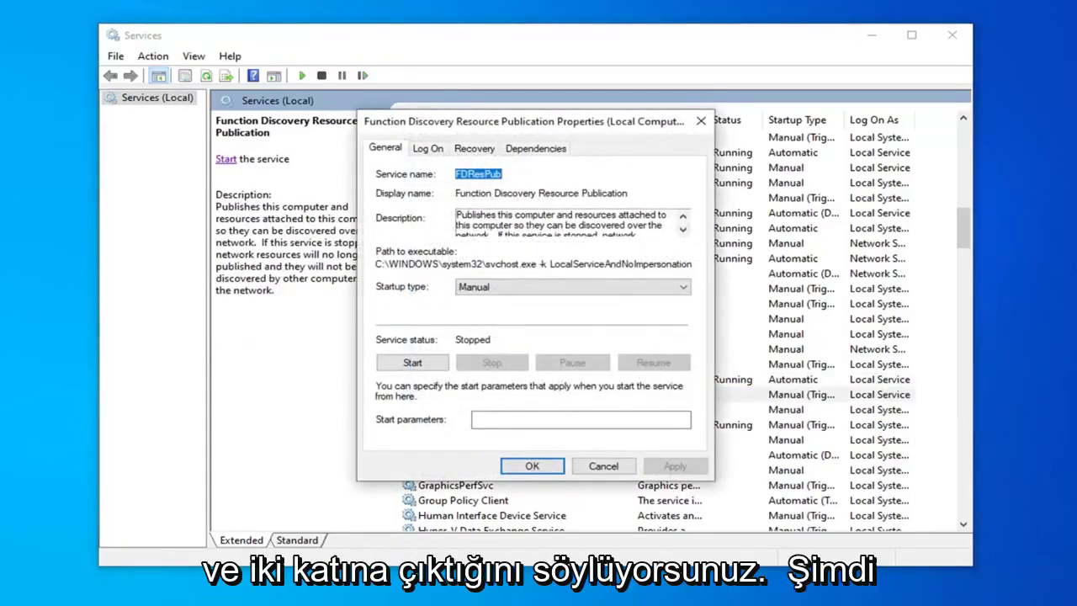
left_click(496, 289)
left_click(493, 312)
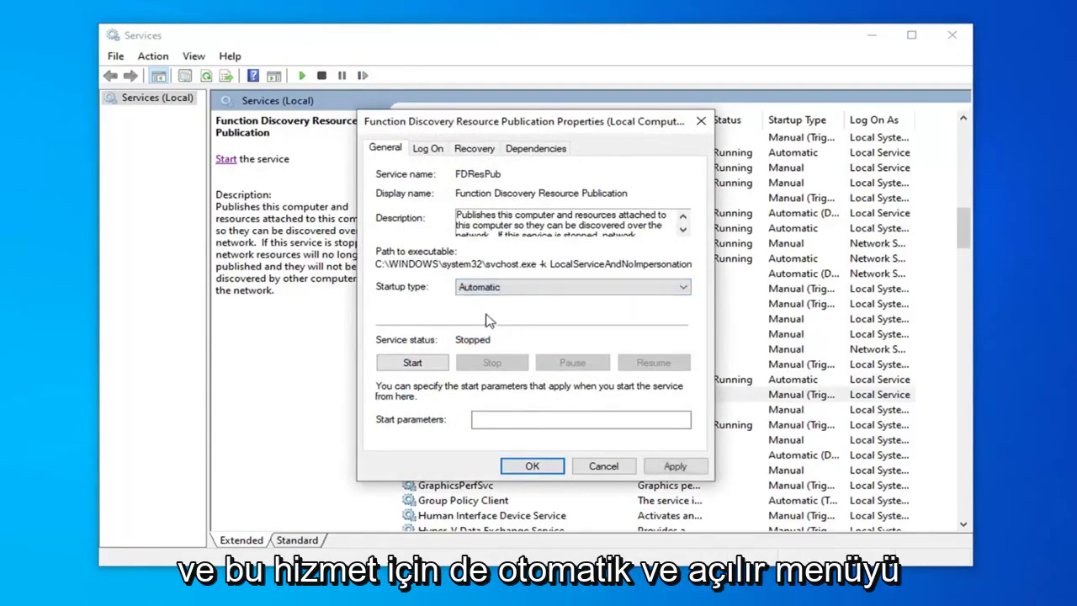
left_click(673, 466)
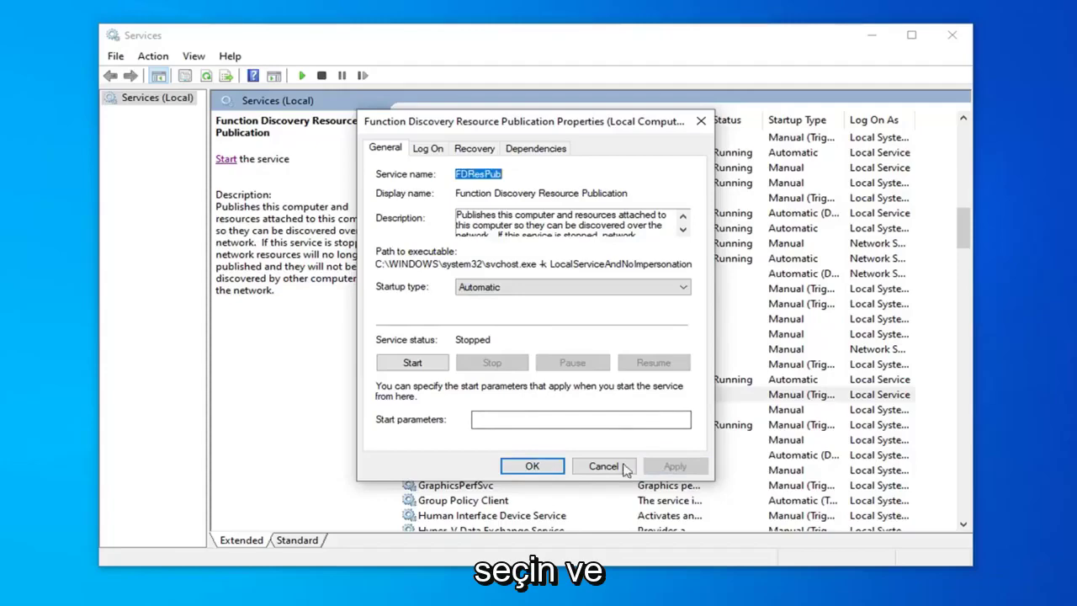
left_click(533, 467)
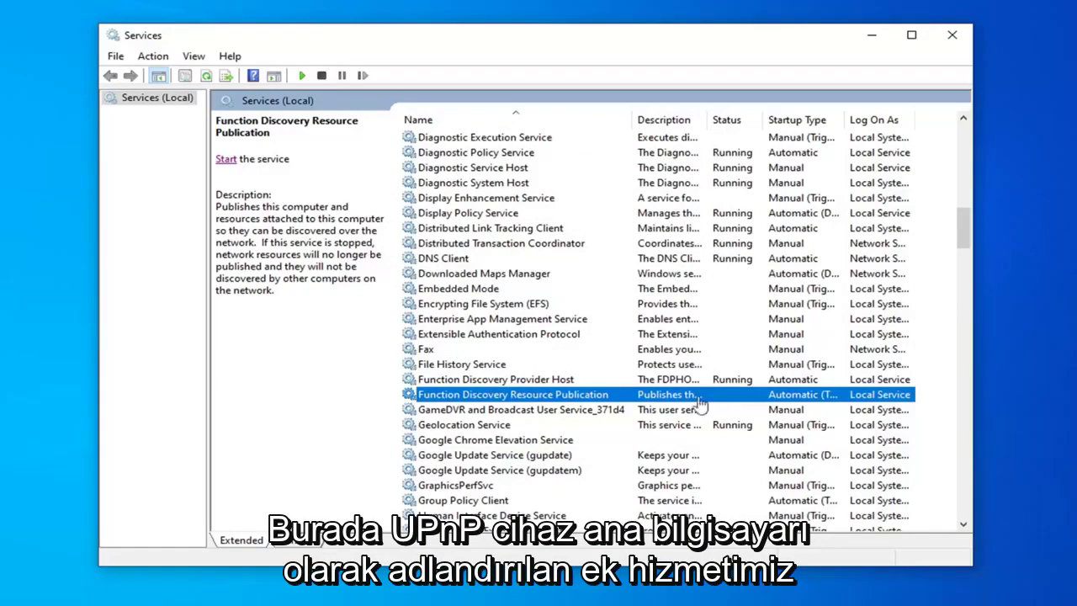
Set UPnP Device Host's startup type to Automatic and start the service
scroll(517, 339, "down", 3)
scroll(518, 339, "down", 16)
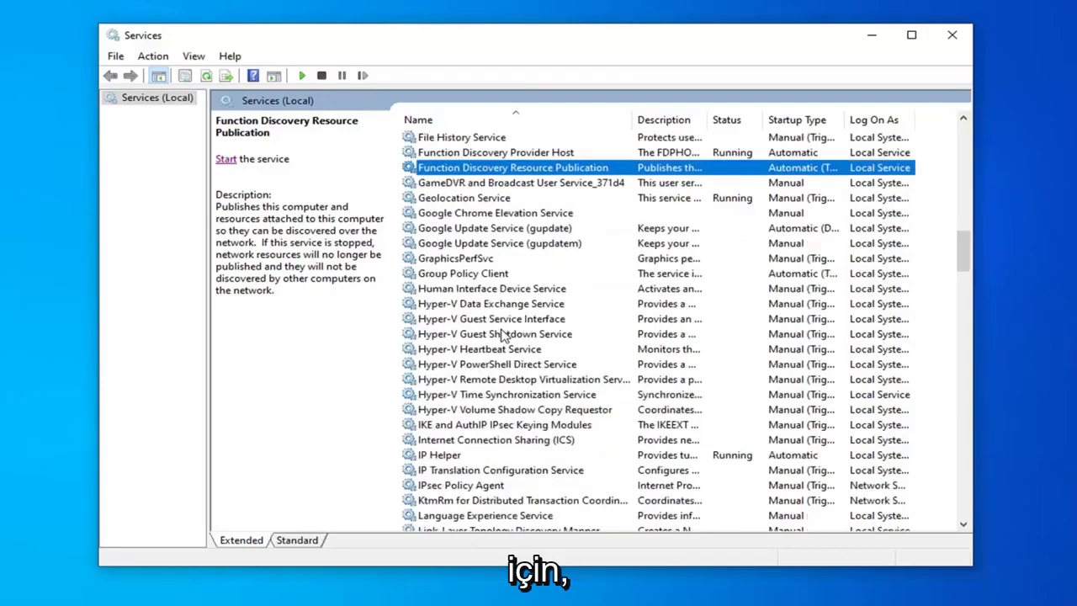
scroll(428, 383, "down", 18)
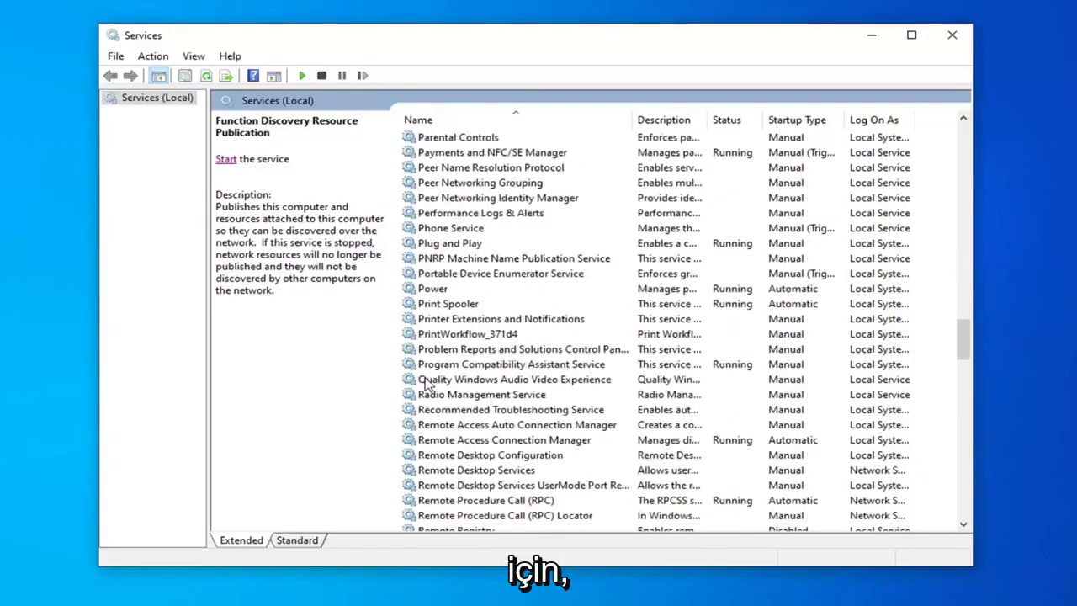
scroll(435, 383, "down", 4)
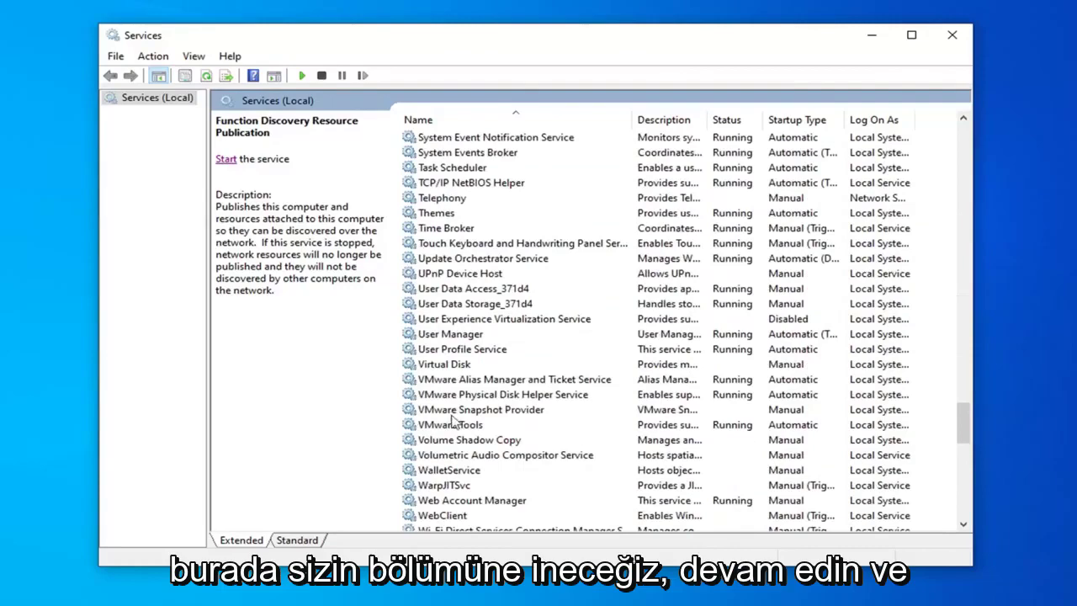
left_click(454, 277)
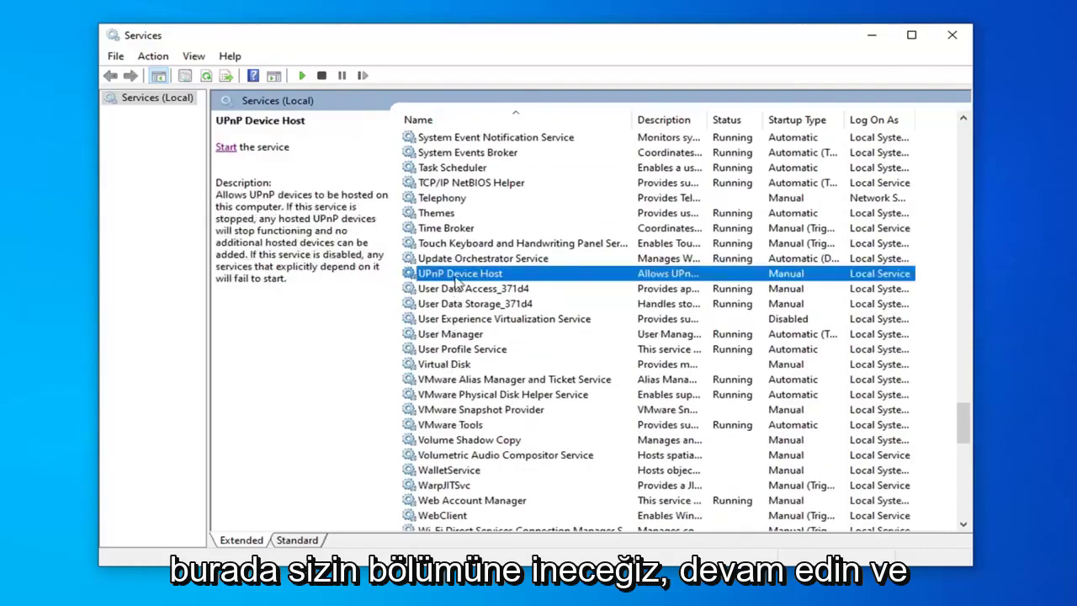
double_click(455, 278)
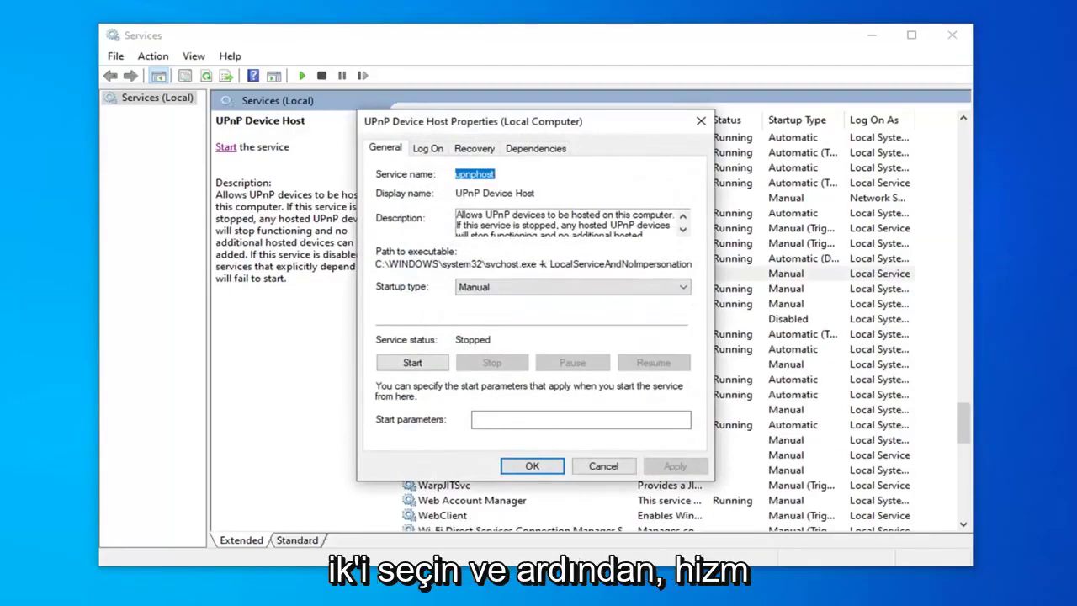
left_click(495, 288)
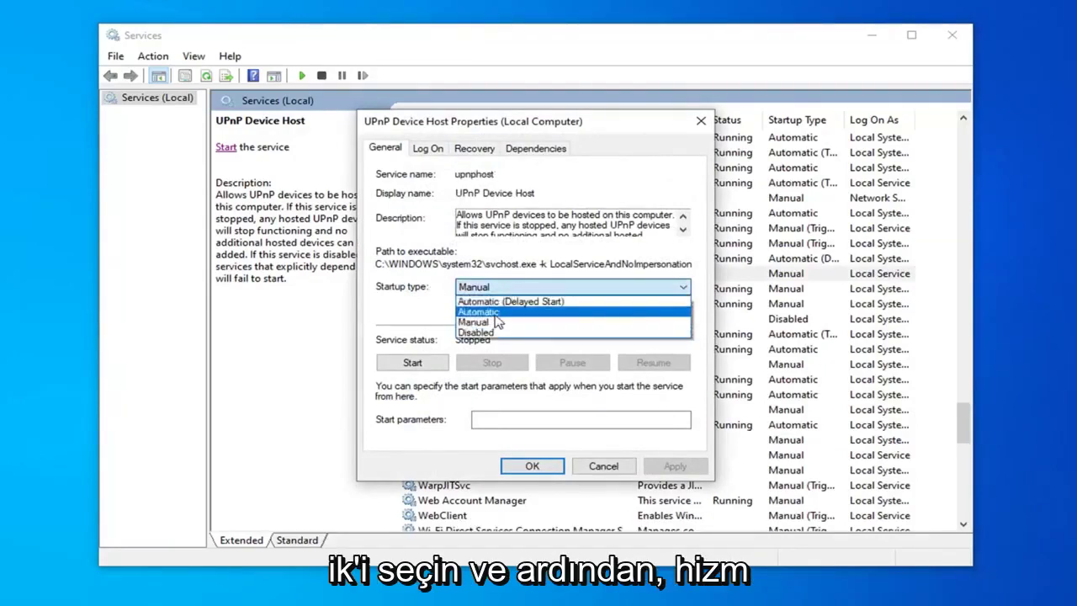
left_click(494, 313)
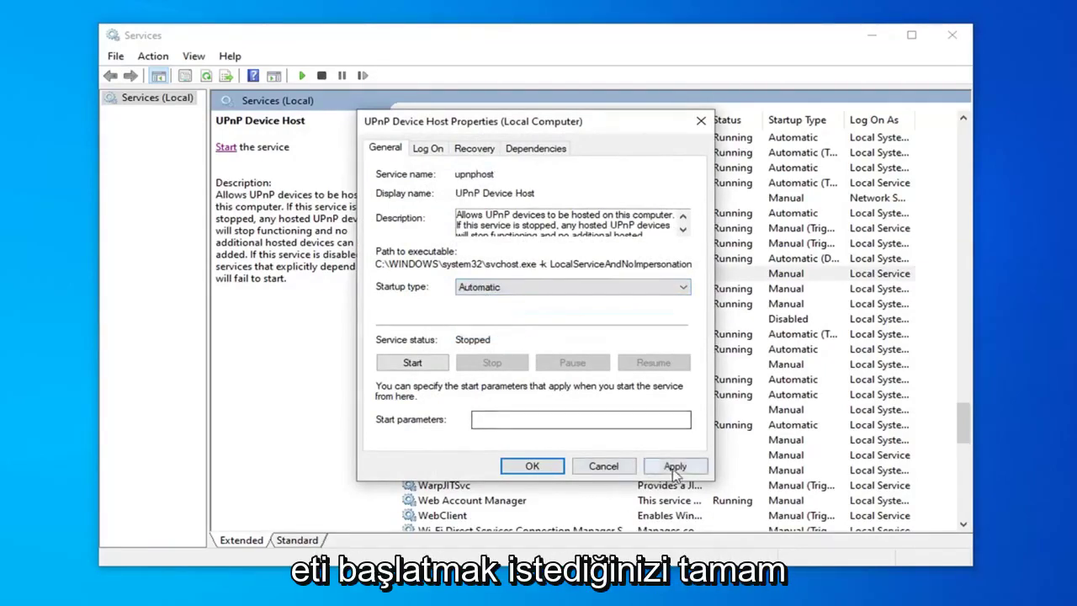
left_click(539, 467)
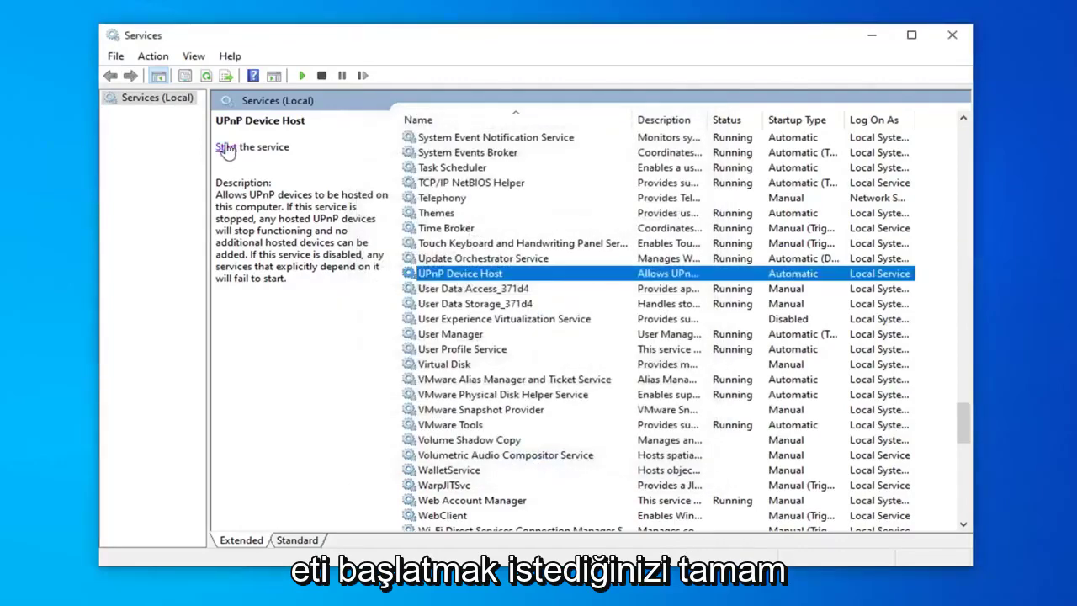
left_click(225, 148)
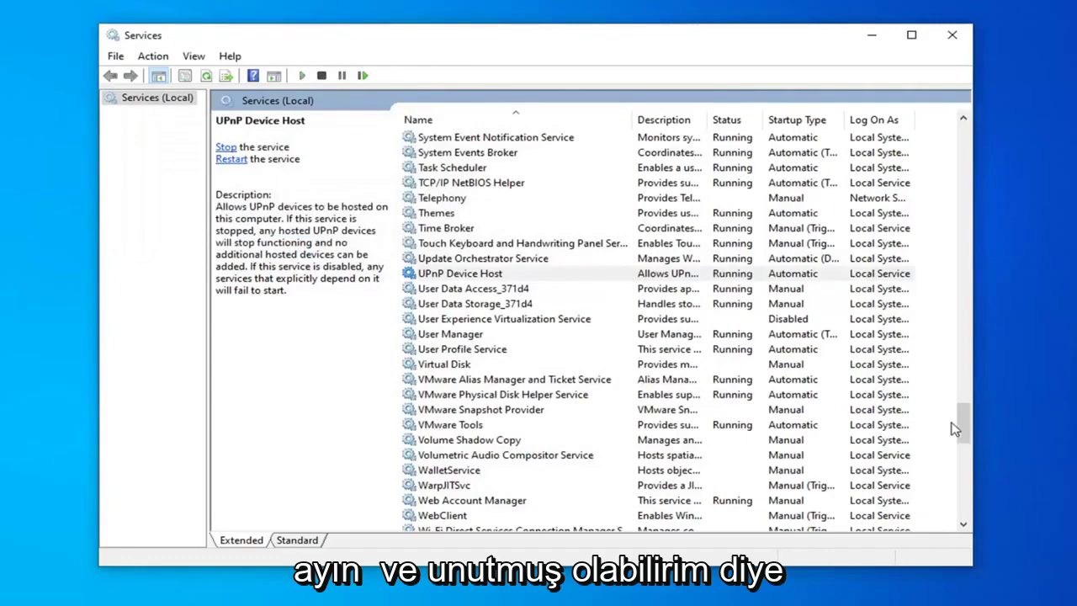
Start the Function Discovery Resource Publication service from the left pane
left_click_drag(965, 427, 964, 222)
scroll(510, 393, "down", 1)
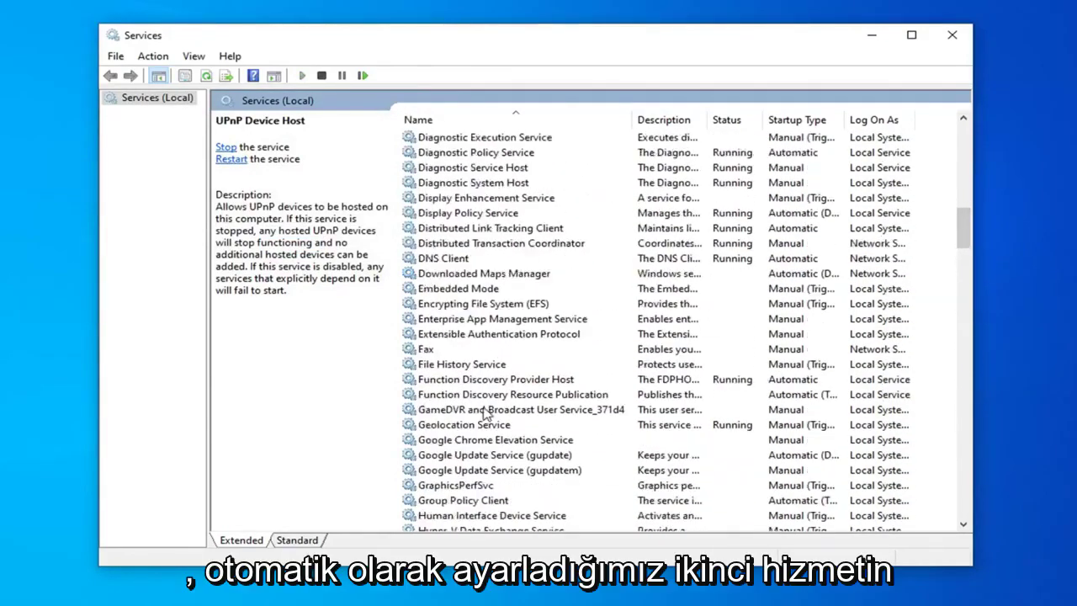
left_click(499, 396)
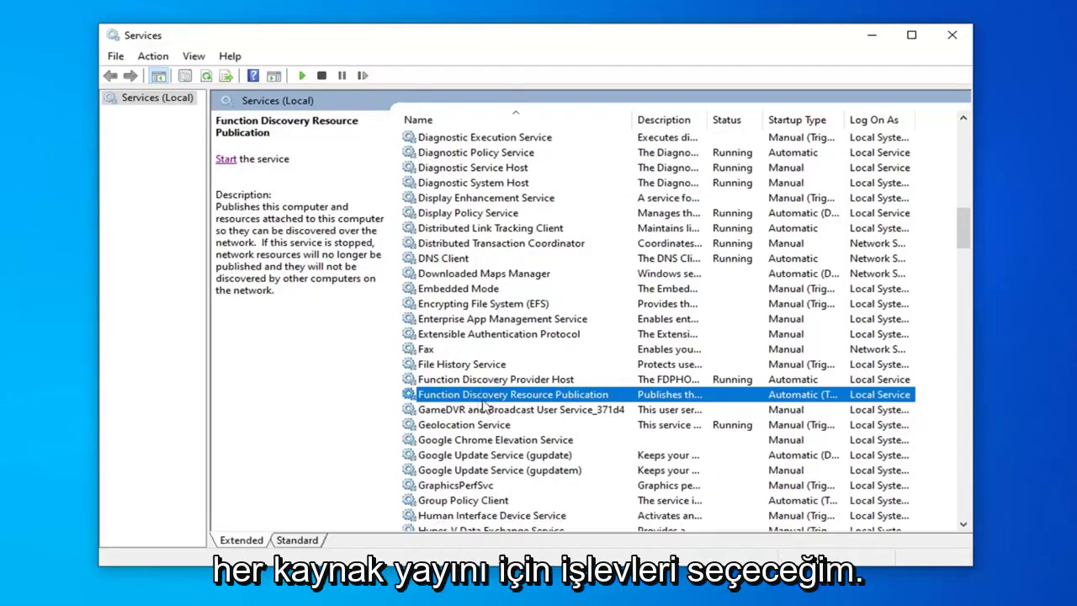
left_click(225, 159)
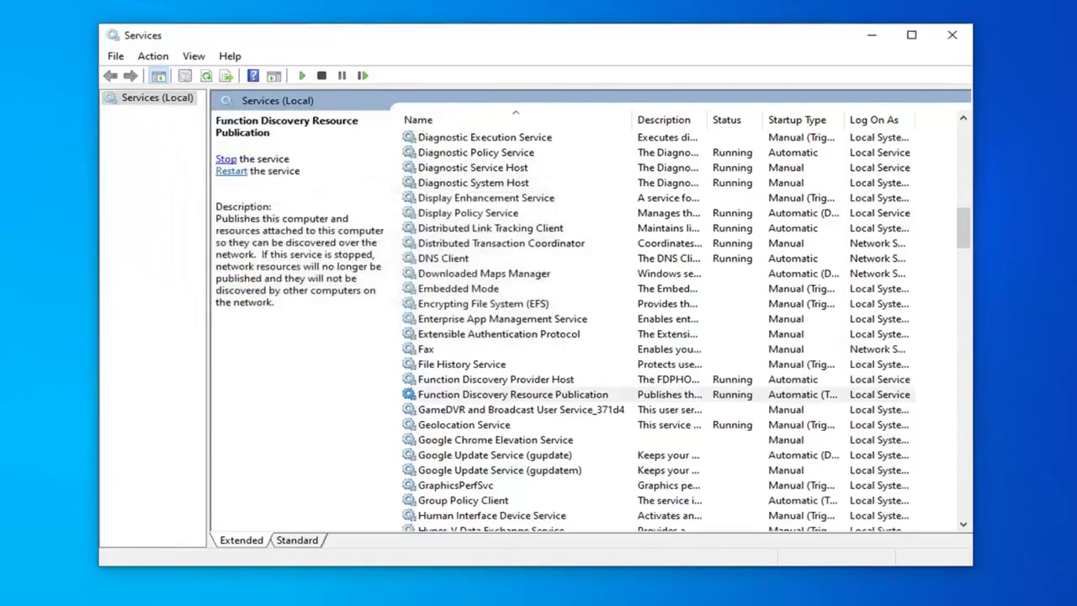
scroll(543, 336, "down", 9)
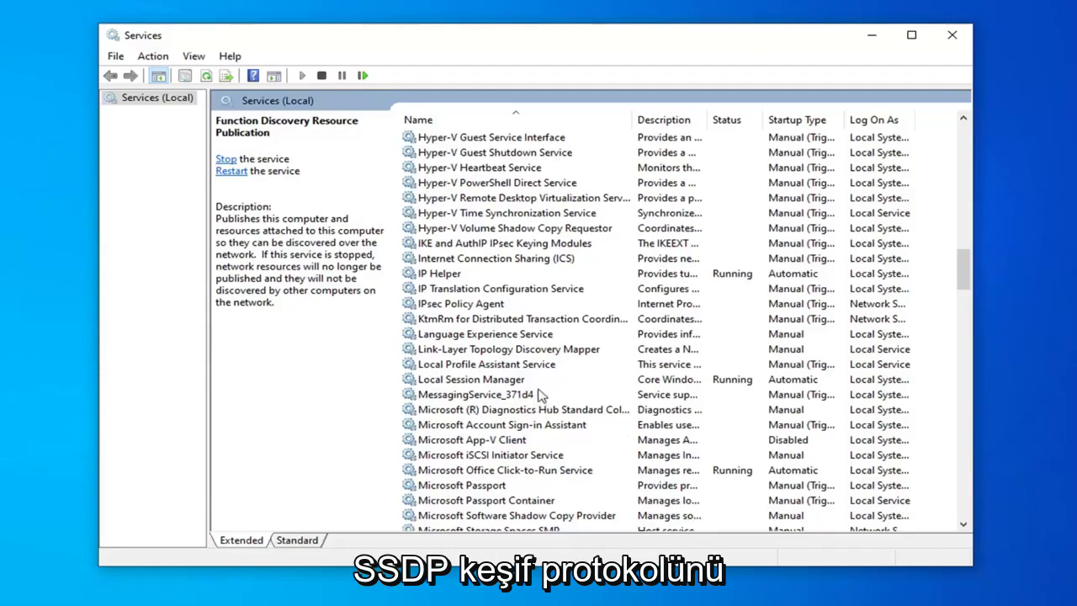
Scroll down and select SSDP Discovery, currently running with Manual startup
scroll(542, 404, "down", 5)
scroll(543, 409, "down", 15)
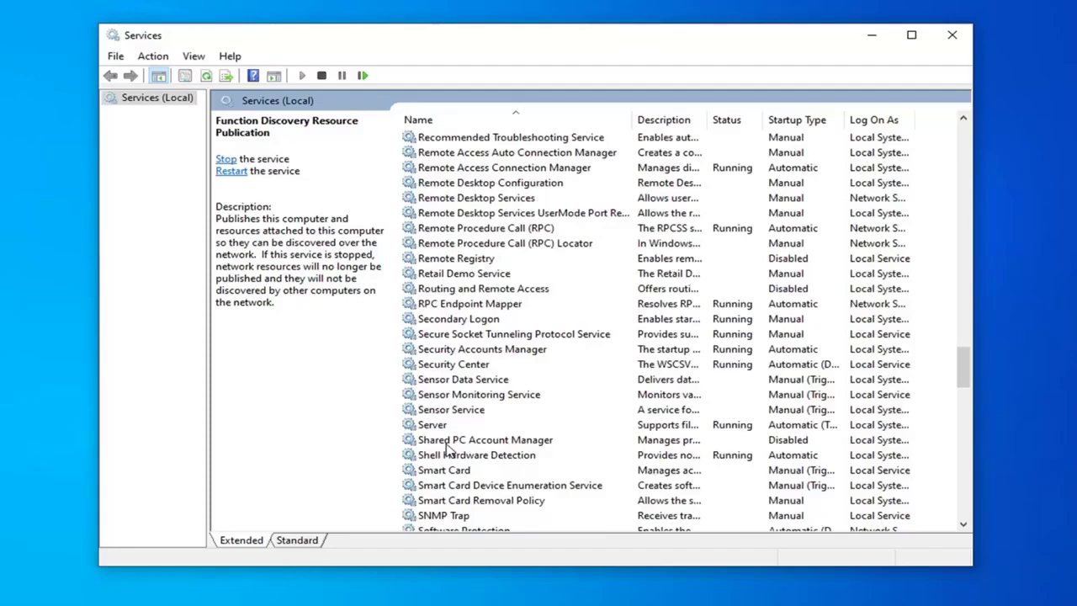
scroll(447, 446, "down", 3)
left_click(450, 443)
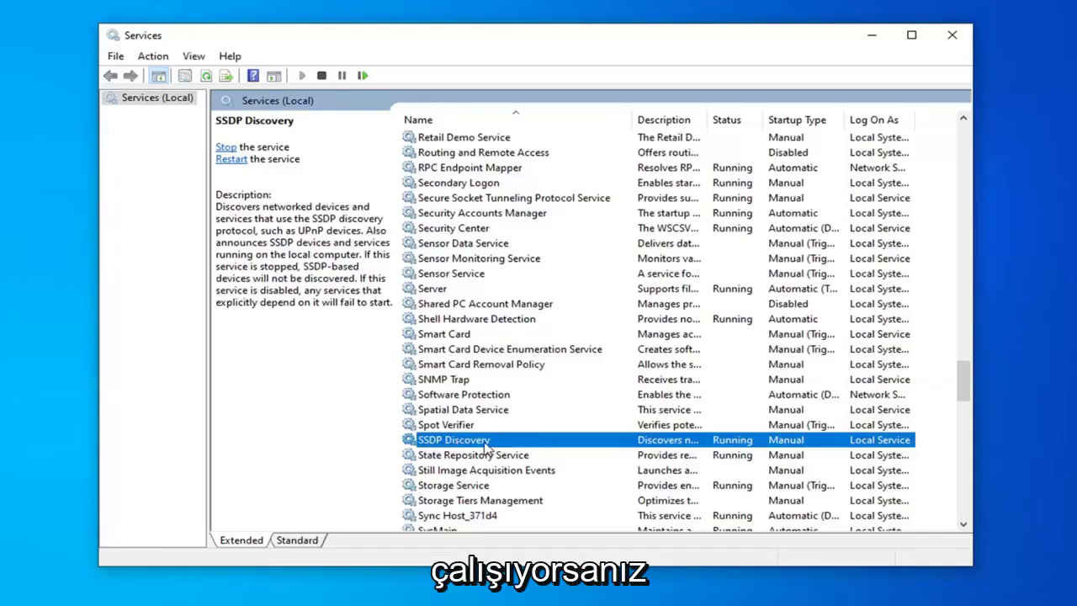
Switch SSDP Discovery's startup type from Manual to Automatic and apply it
double_click(485, 443)
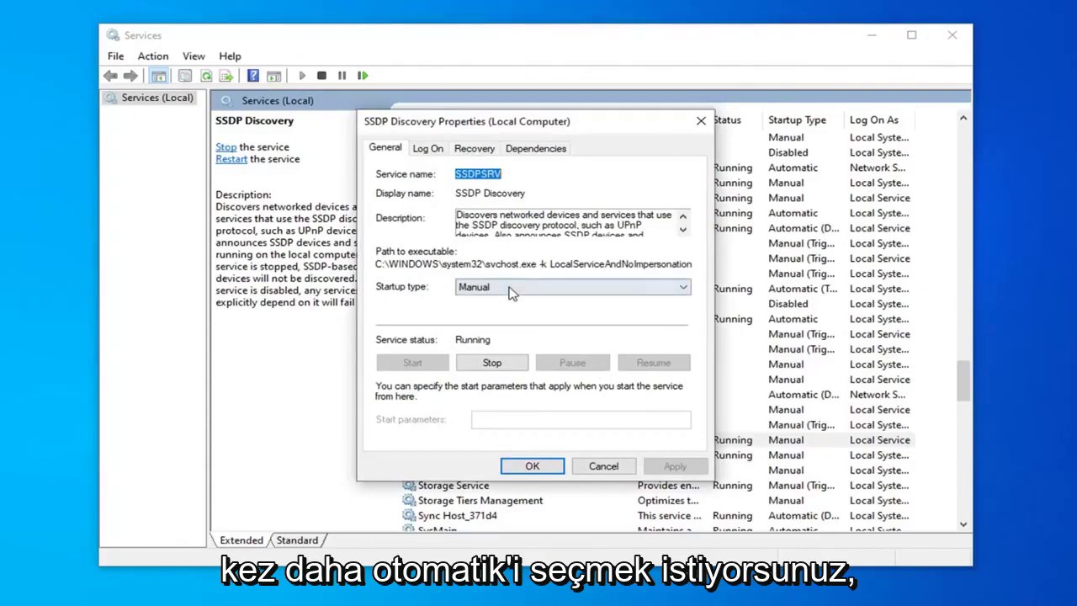
left_click(511, 288)
left_click(505, 312)
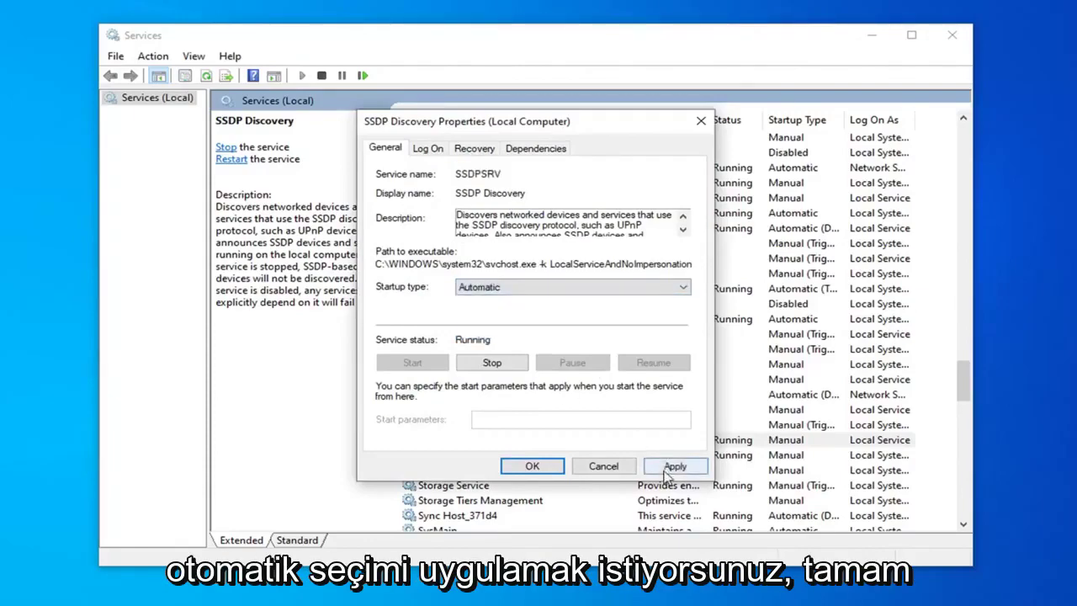
left_click(674, 466)
left_click(532, 465)
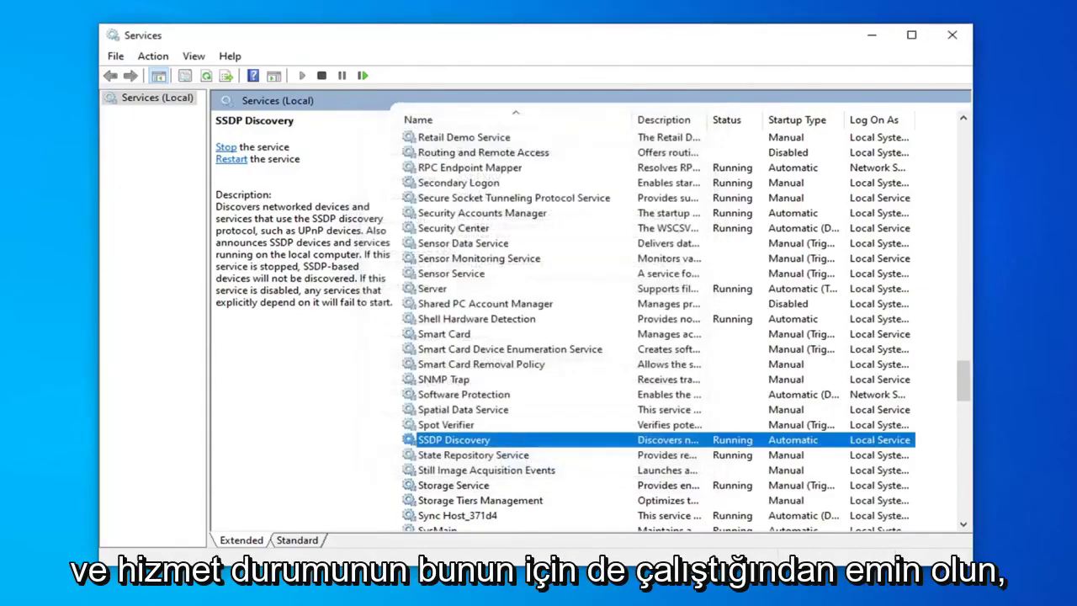
Close Services and launch Control Panel through a Start search for 'control panel'
left_click(951, 35)
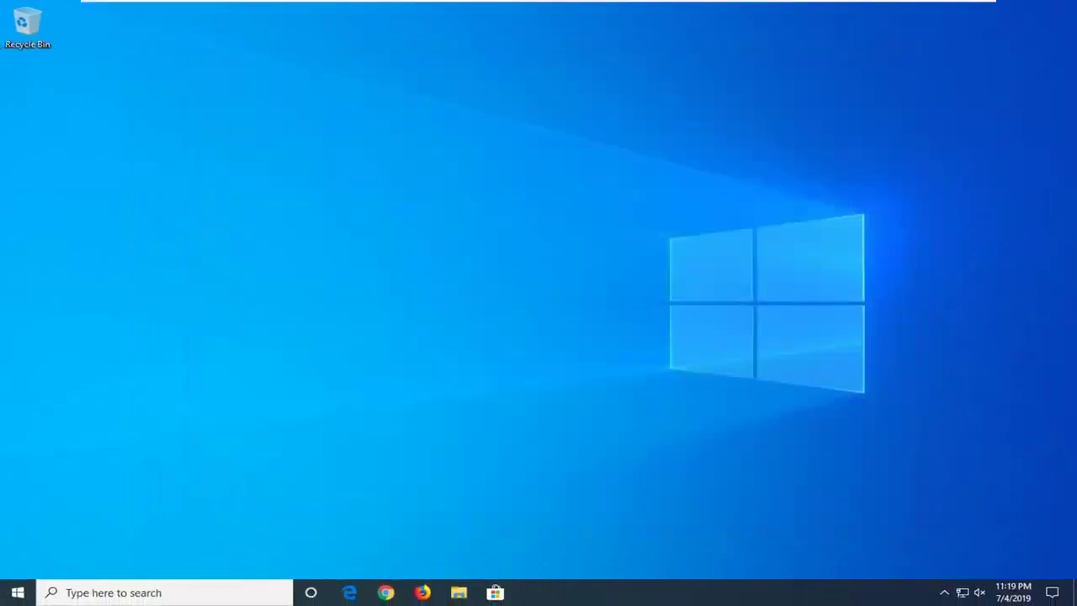
left_click(18, 592)
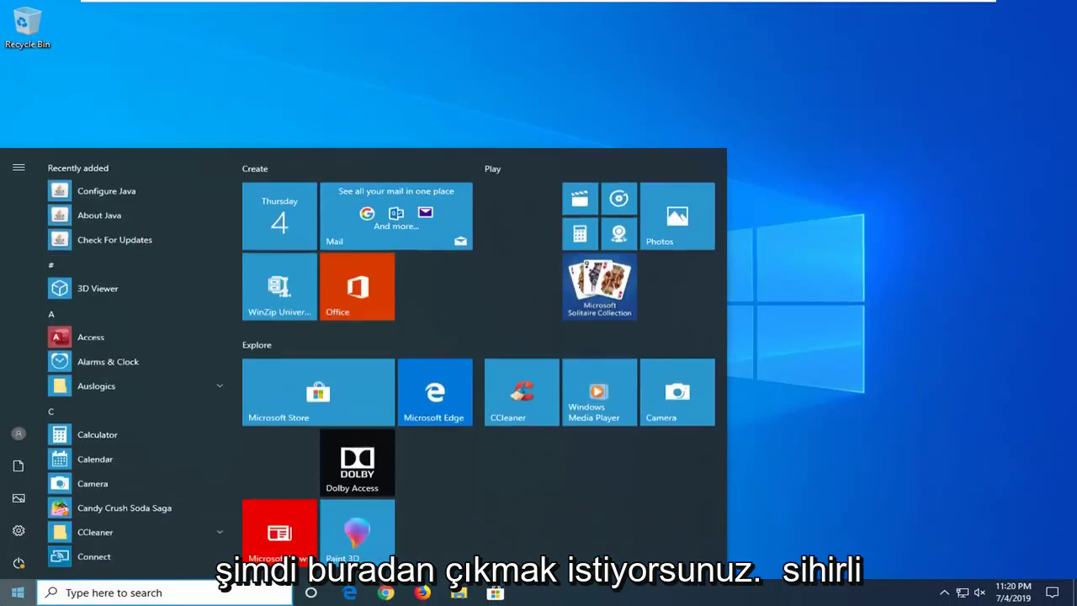
type("control pan")
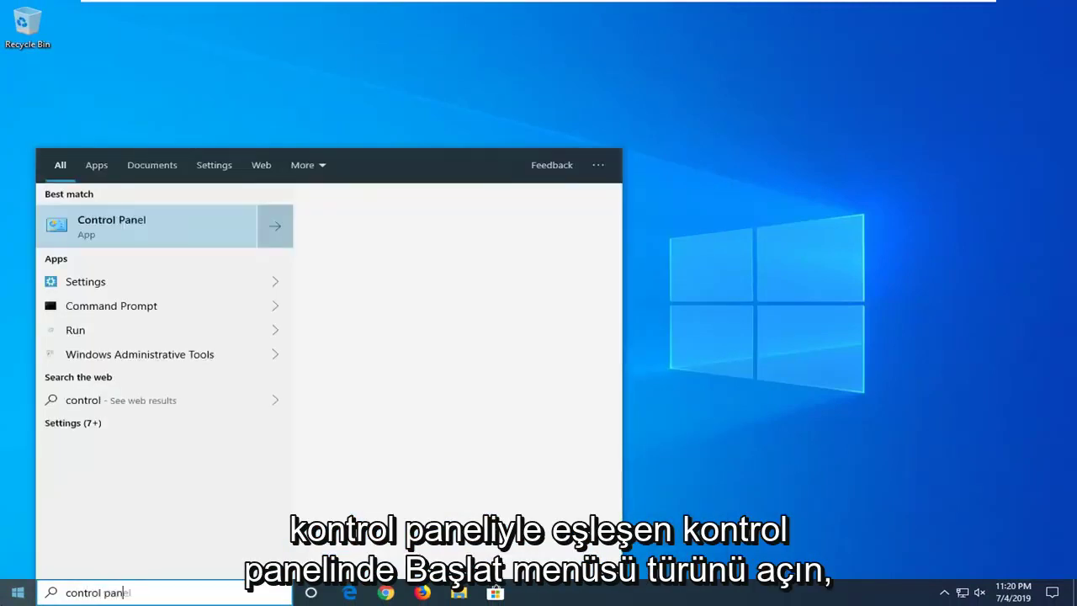
type("el")
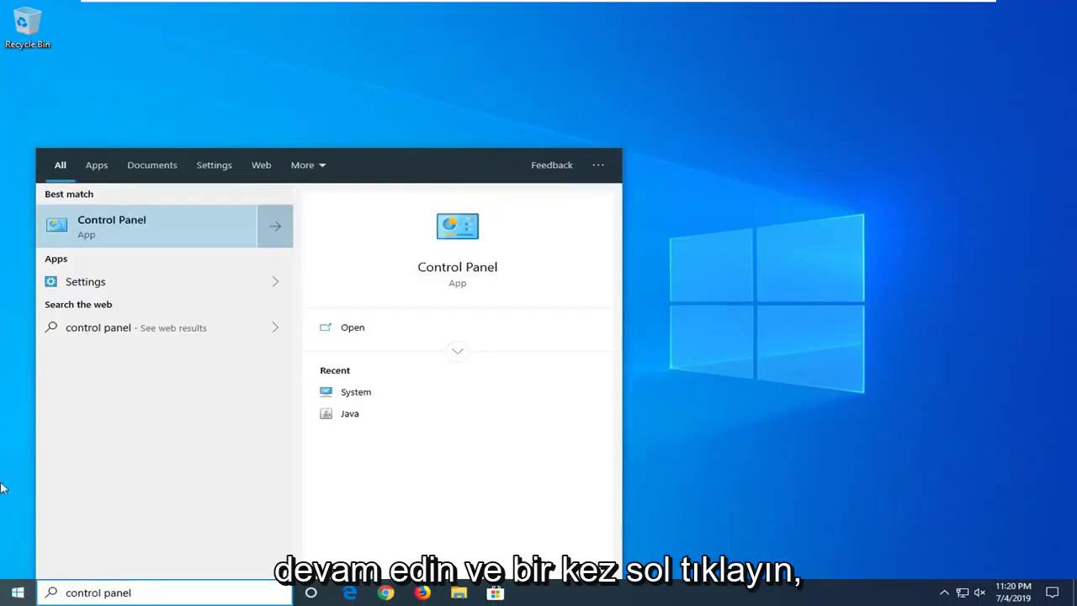
left_click(107, 231)
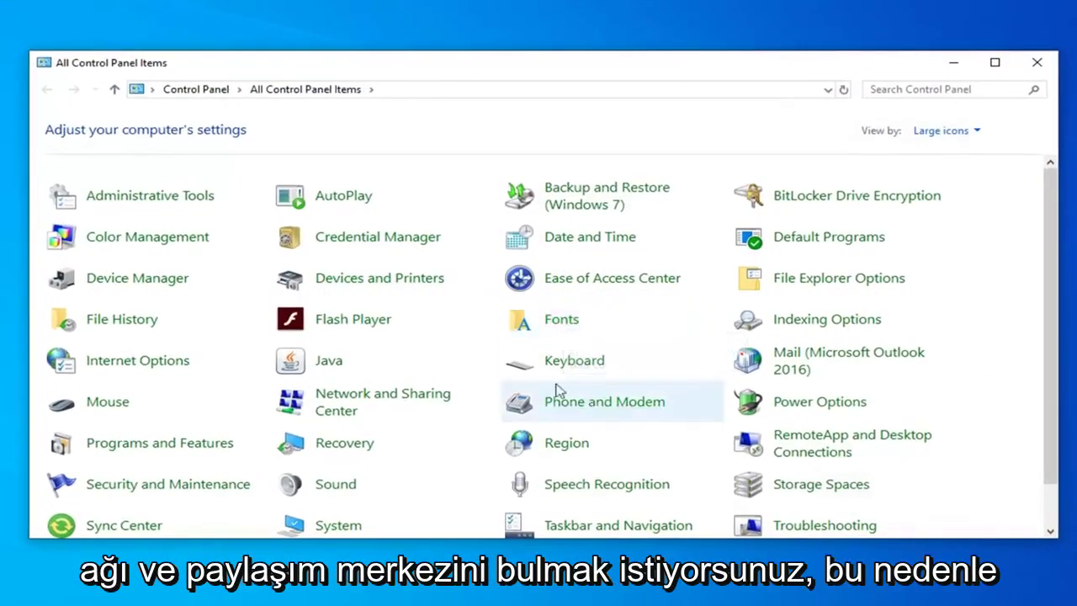
Keep the Large icons view and go to Network and Sharing Center
left_click(938, 132)
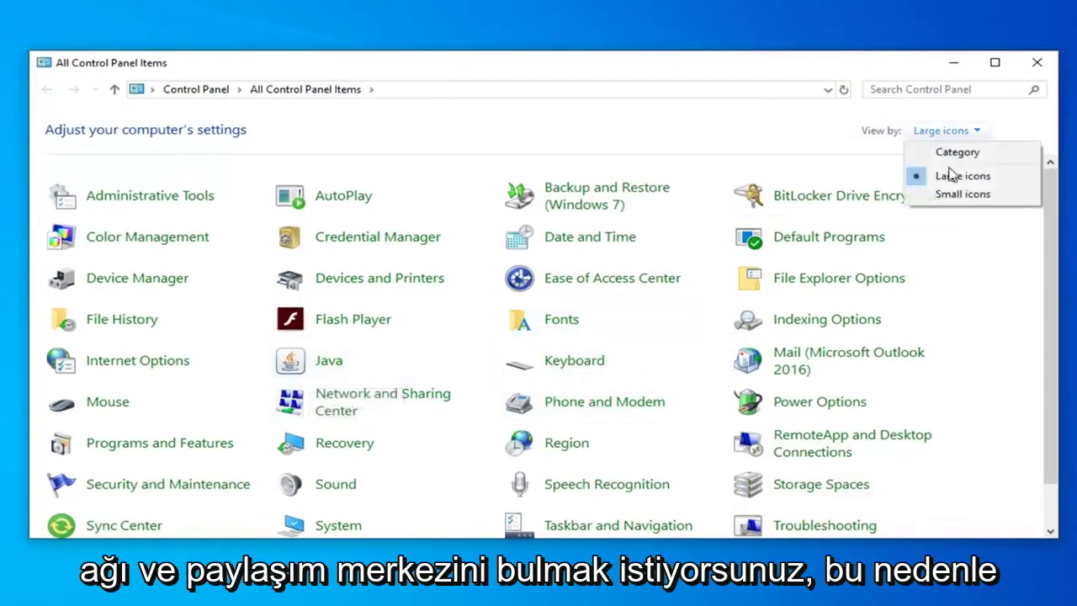
left_click(349, 407)
left_click(371, 408)
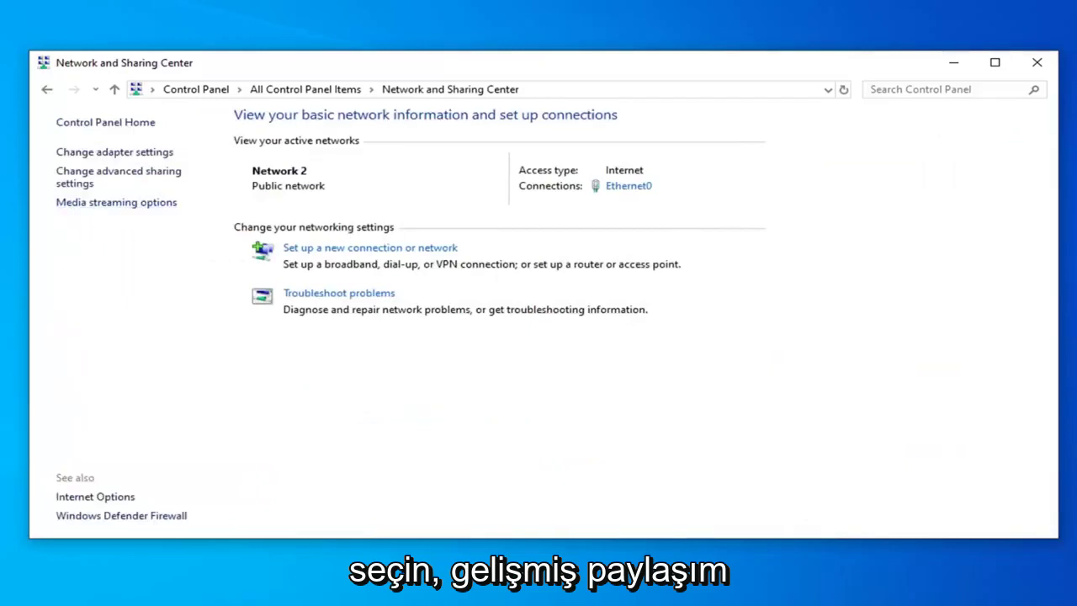
In Advanced sharing settings, expand Private and select Turn on file and printer sharing
left_click(106, 180)
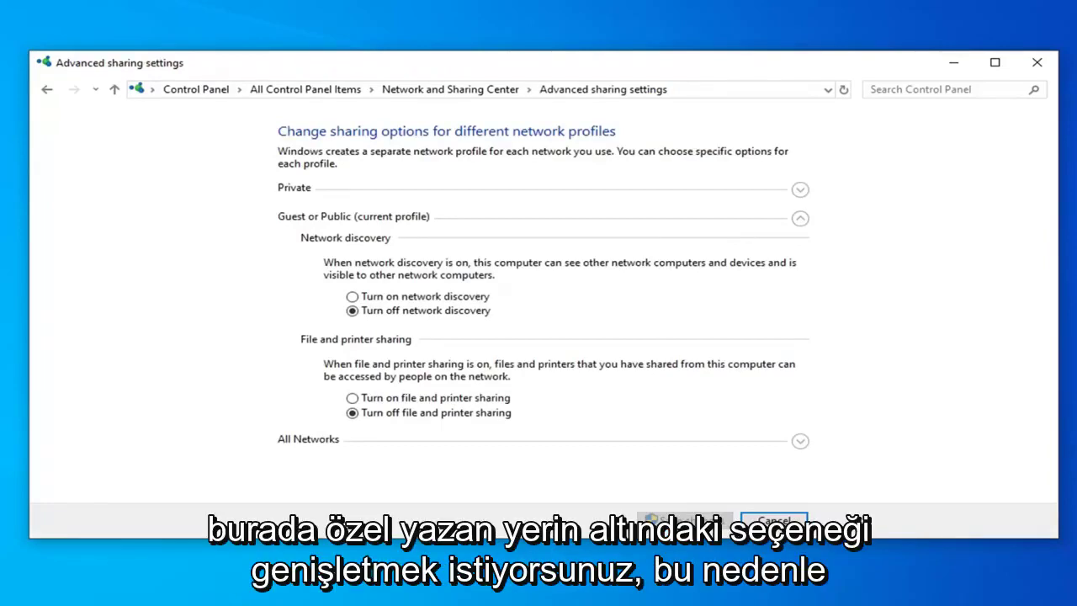
left_click(800, 190)
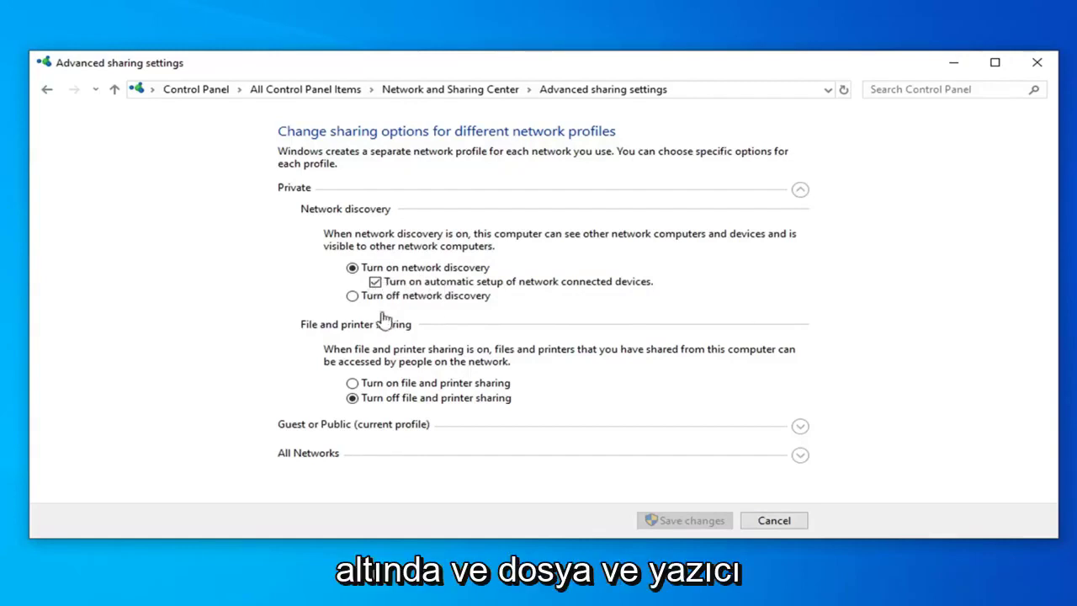
left_click(353, 384)
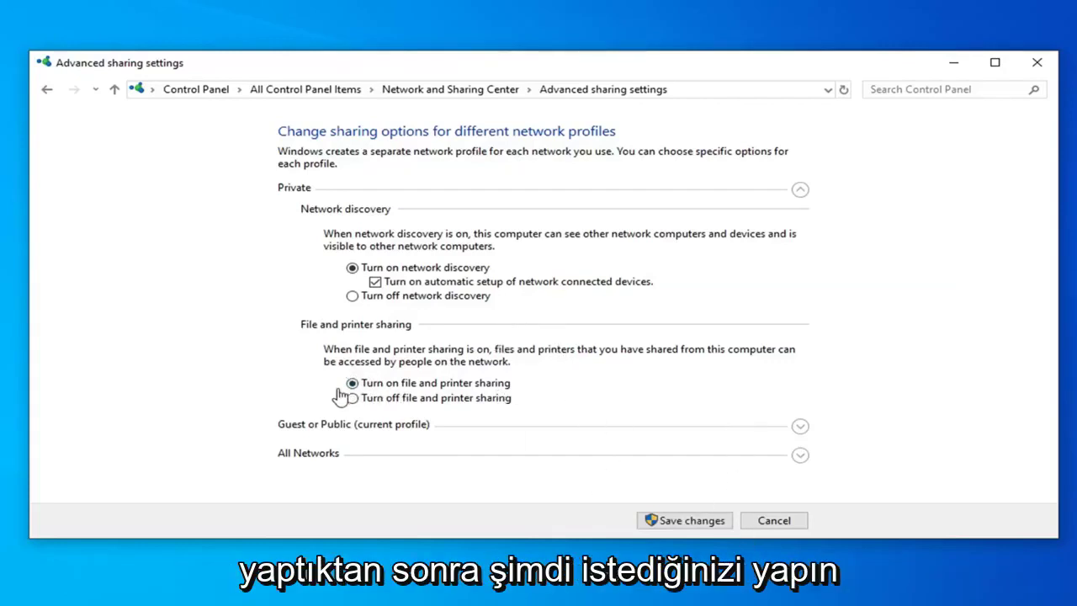
Enable file and printer sharing under the Guest or Public network profile
left_click(457, 430)
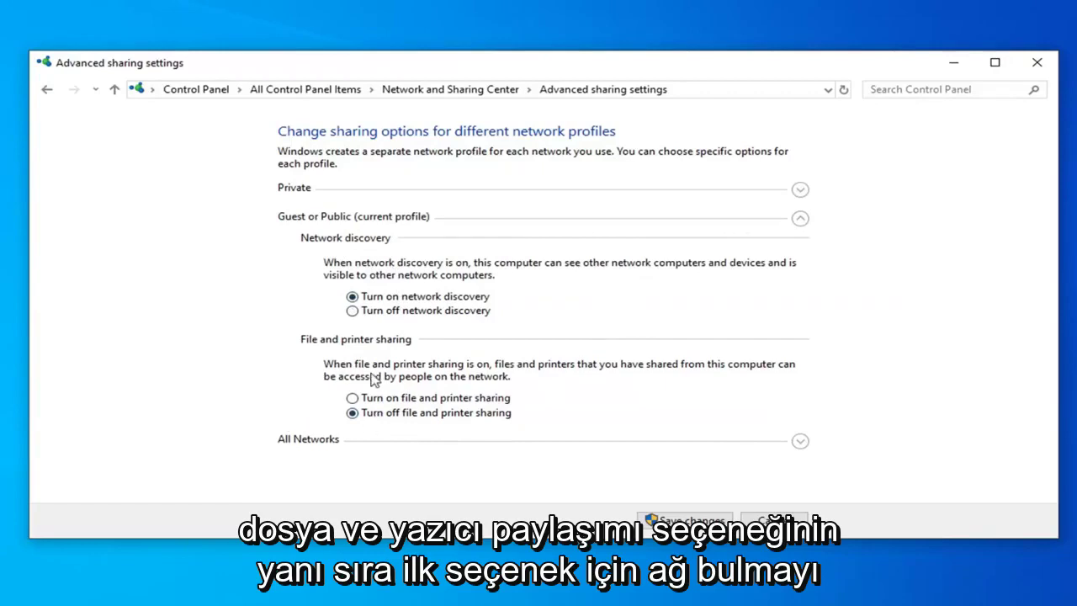
left_click(367, 399)
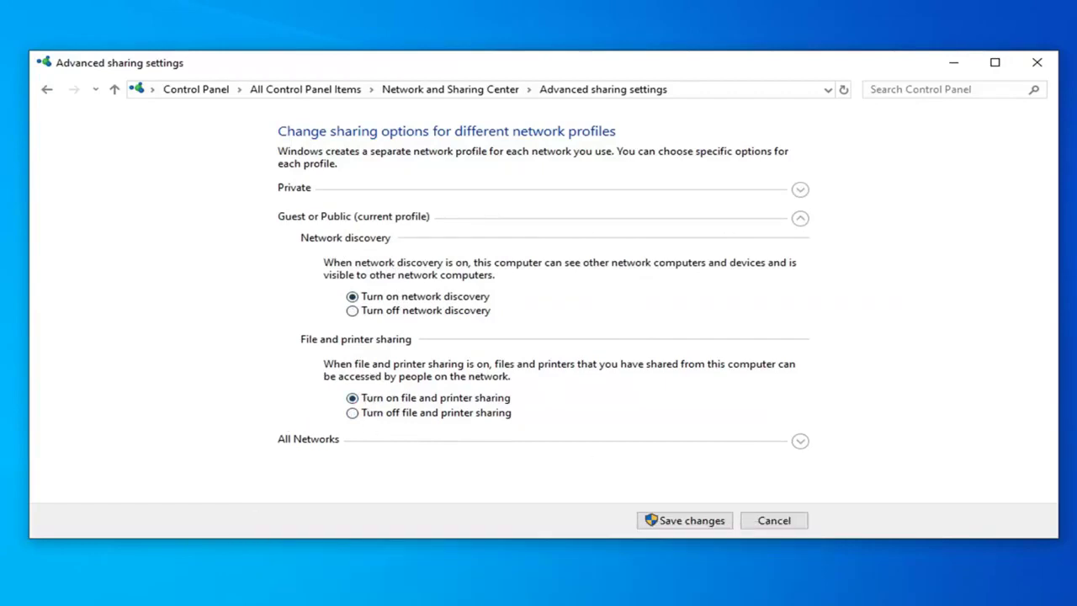
Under All Networks, turn on Public folder sharing so network users can read and write files
left_click(361, 444)
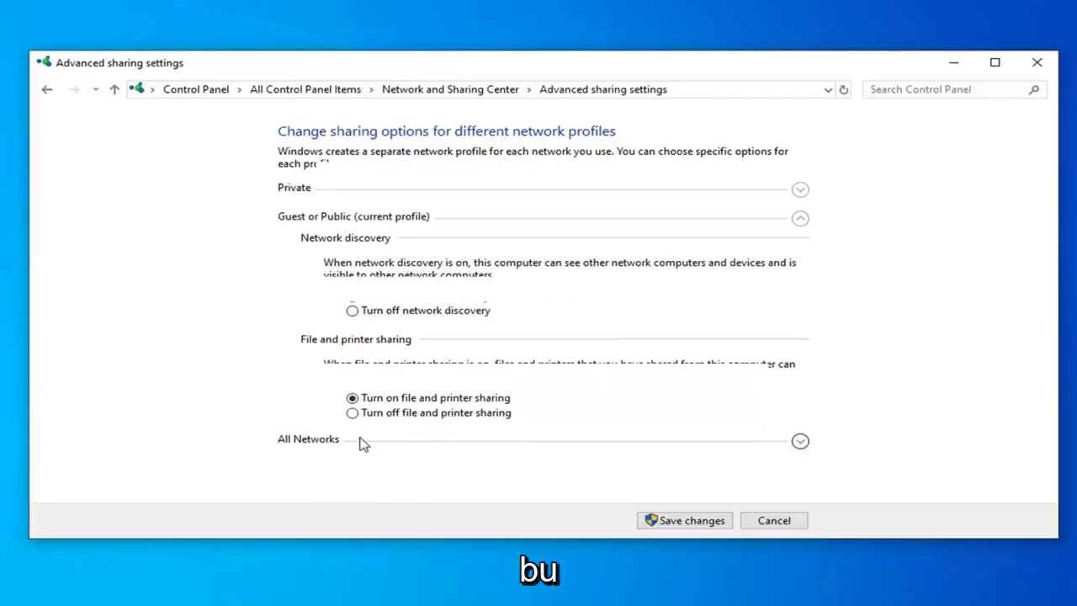
scroll(421, 387, "down", 2)
scroll(429, 383, "up", 1)
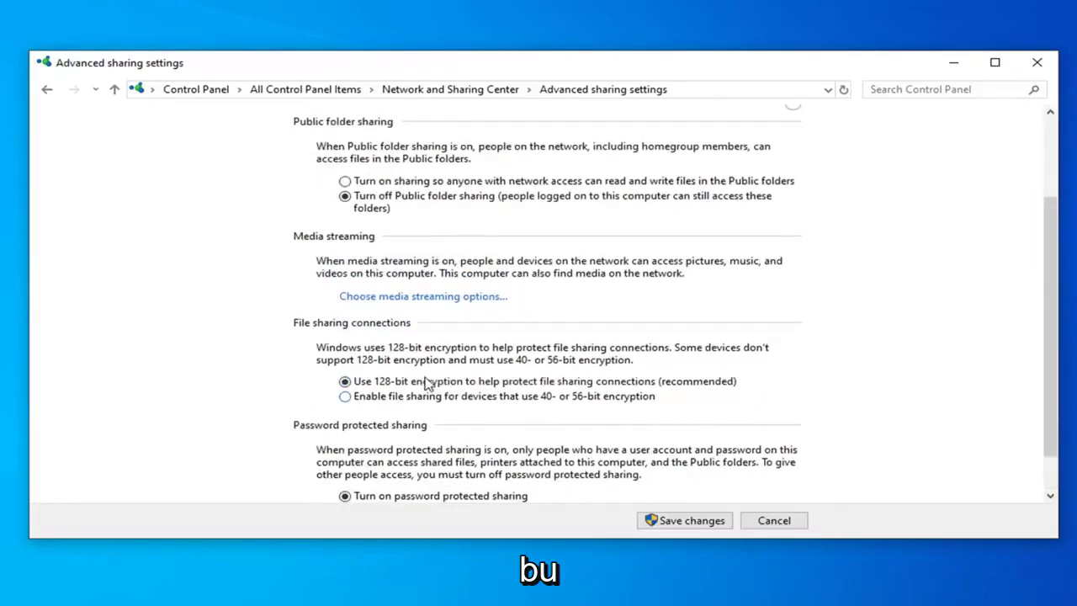
scroll(427, 384, "up", 1)
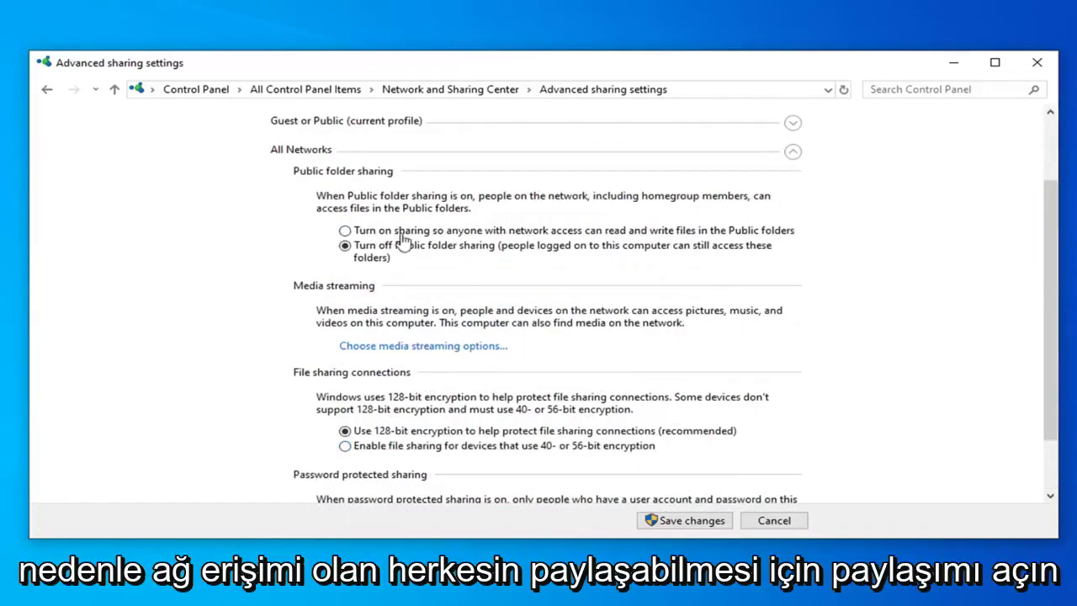
left_click(628, 233)
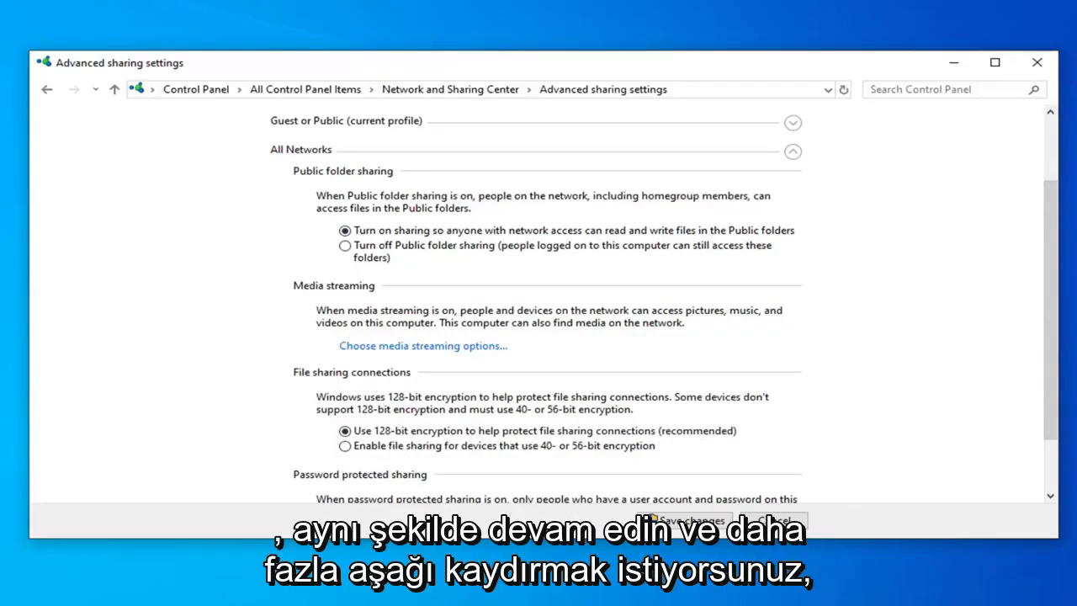
scroll(242, 415, "down", 2)
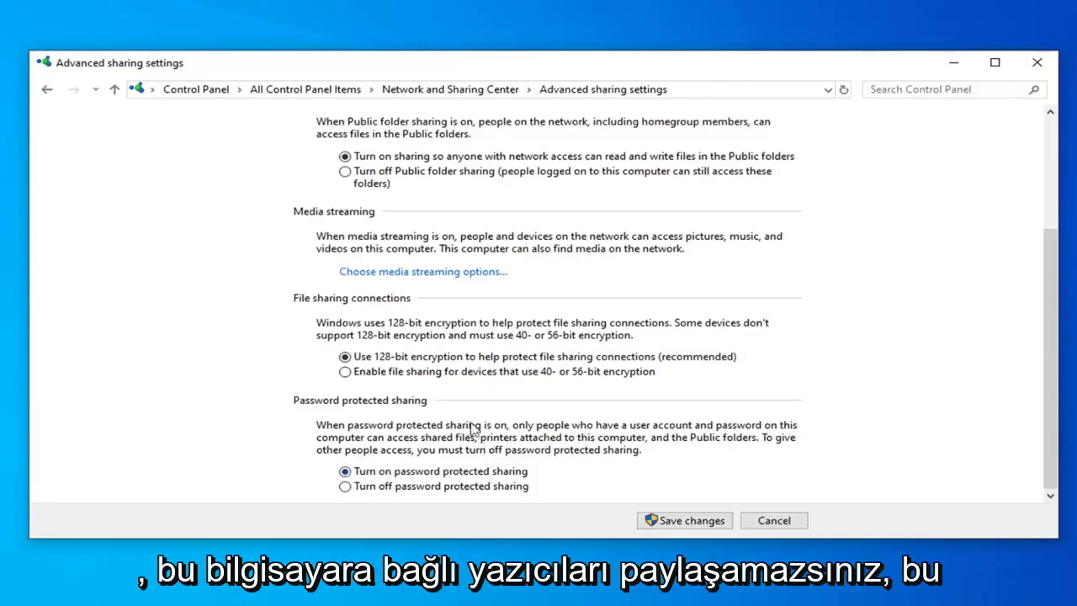
Switch password protected sharing off and save the advanced sharing settings
left_click(344, 488)
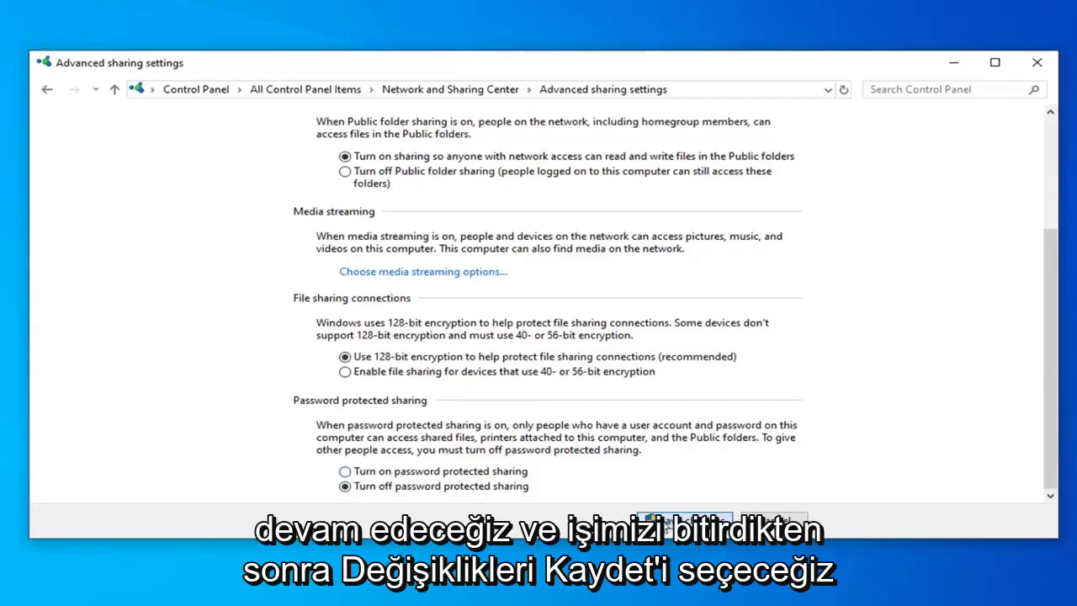
left_click(685, 519)
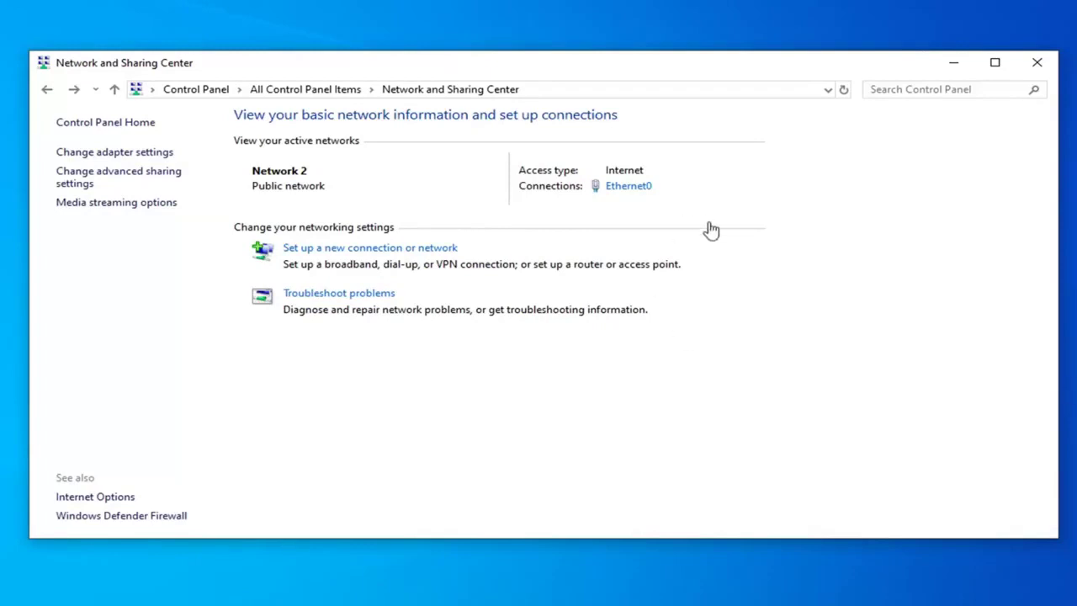
Close the Network and Sharing Center window
left_click(1036, 62)
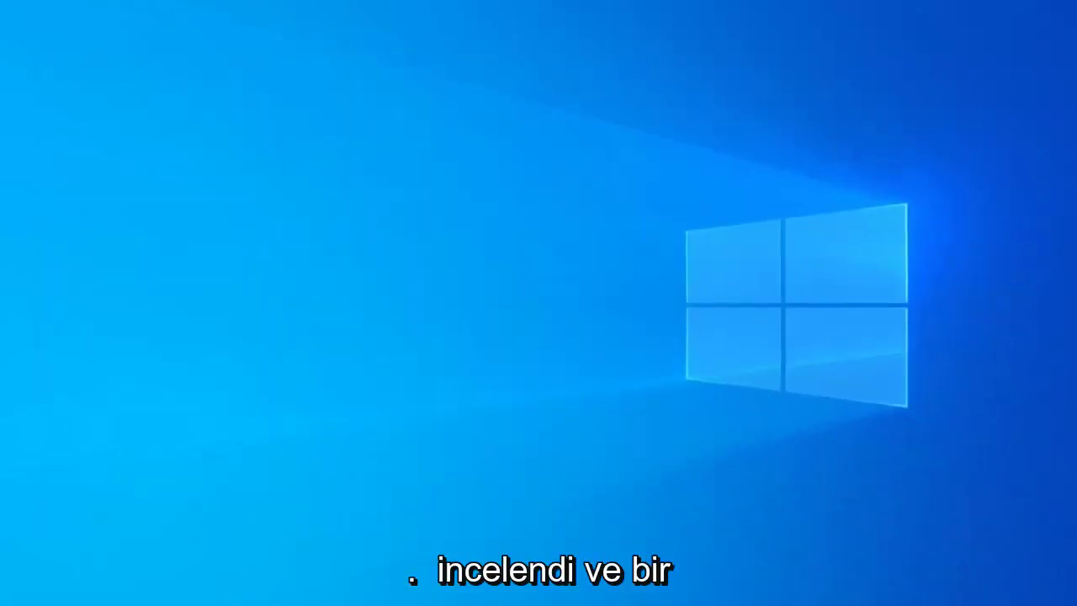